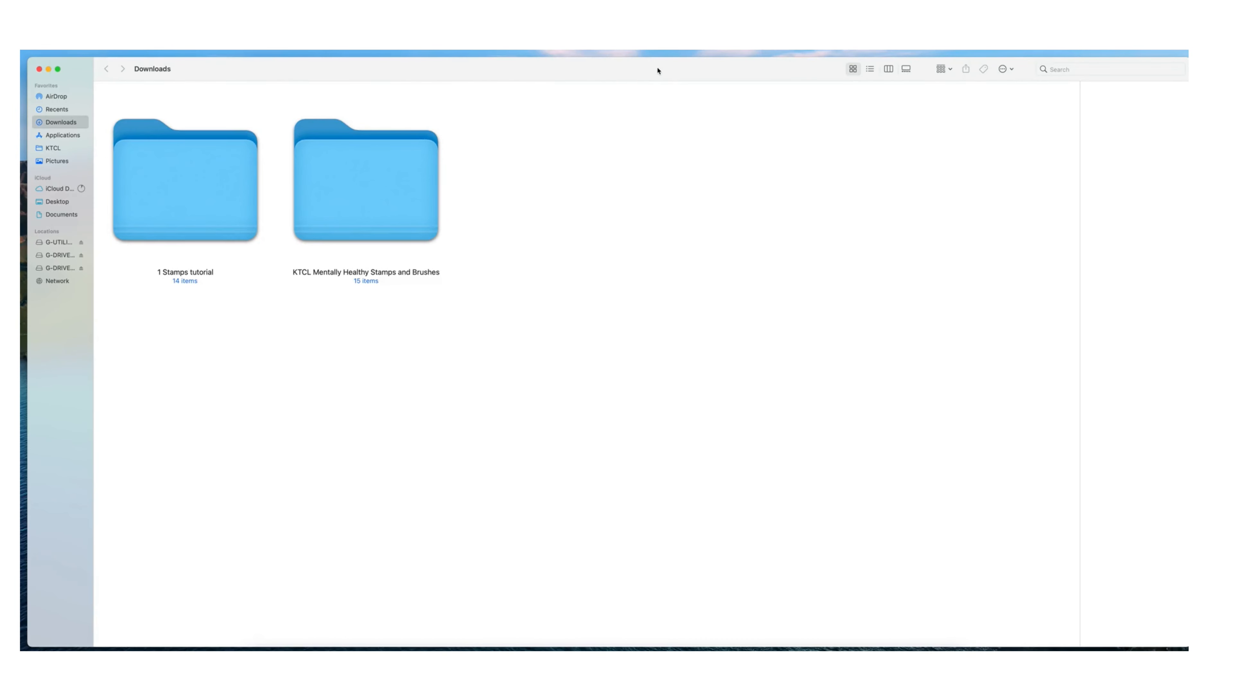
Copy KTCL Mentally Healthy.abr from the KTCL Mentally Healthy Stamps and Brushes folder and paste it into Downloads.
{"action": "double_click", "coordinate": [354, 192]}
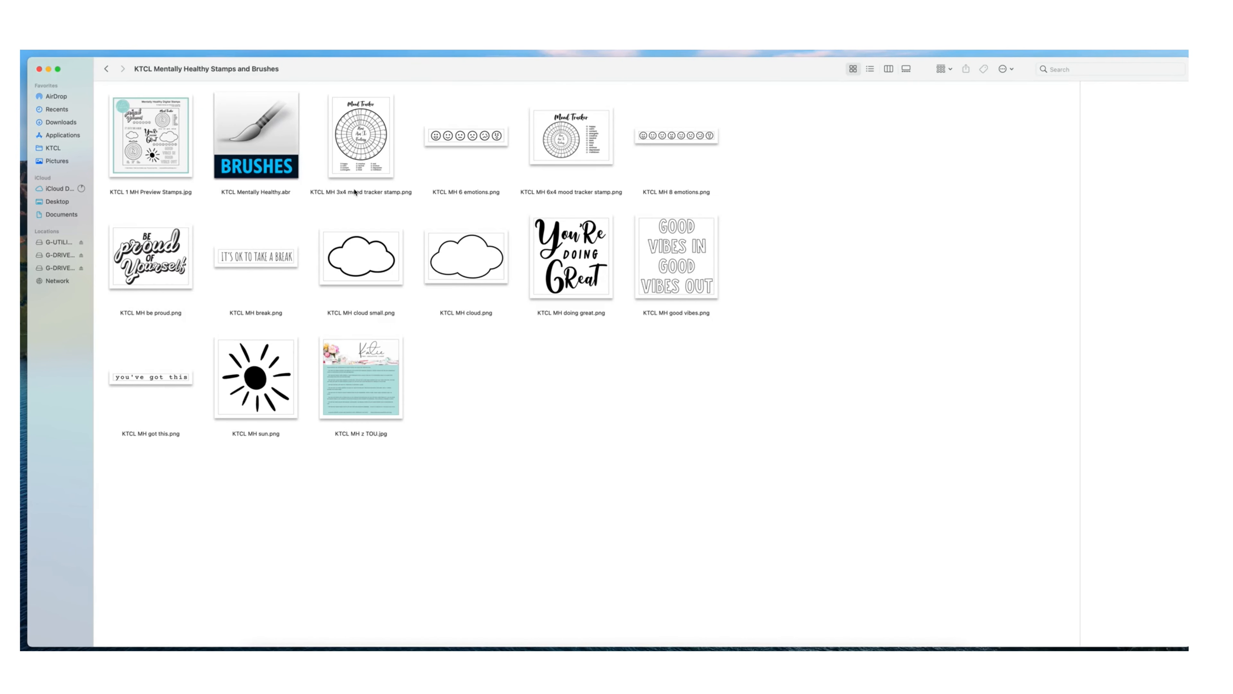
{"action": "right_click", "coordinate": [265, 136]}
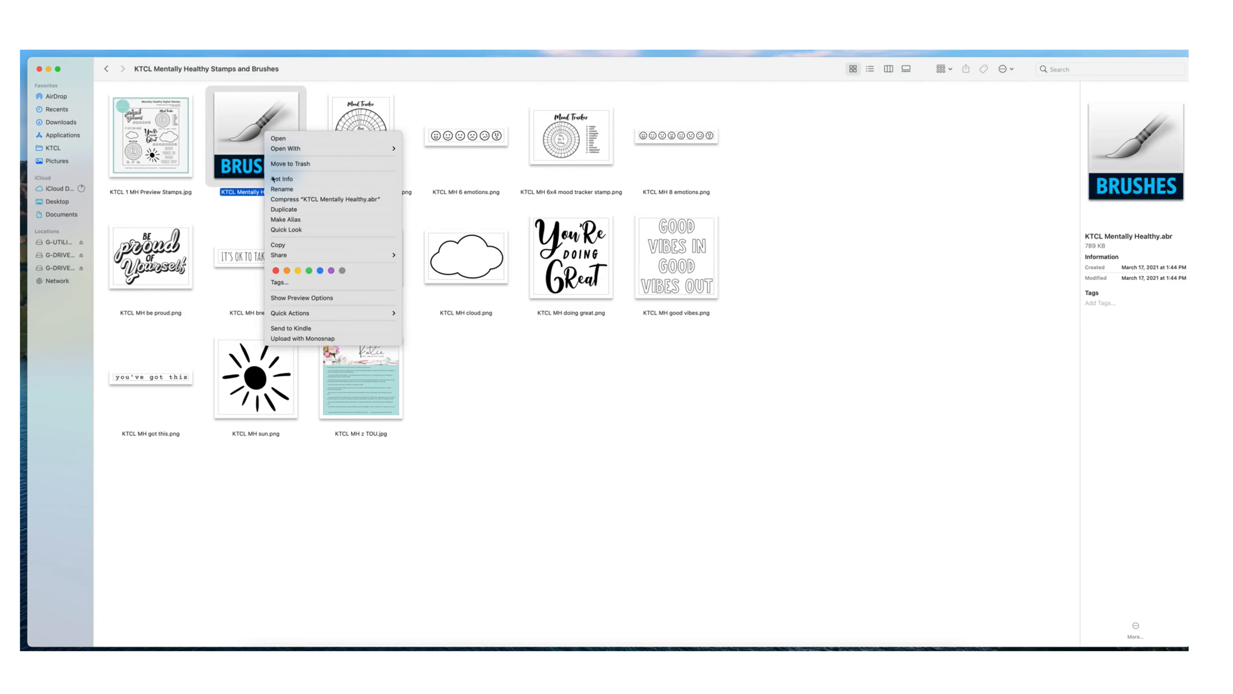
{"action": "left_click", "coordinate": [278, 245]}
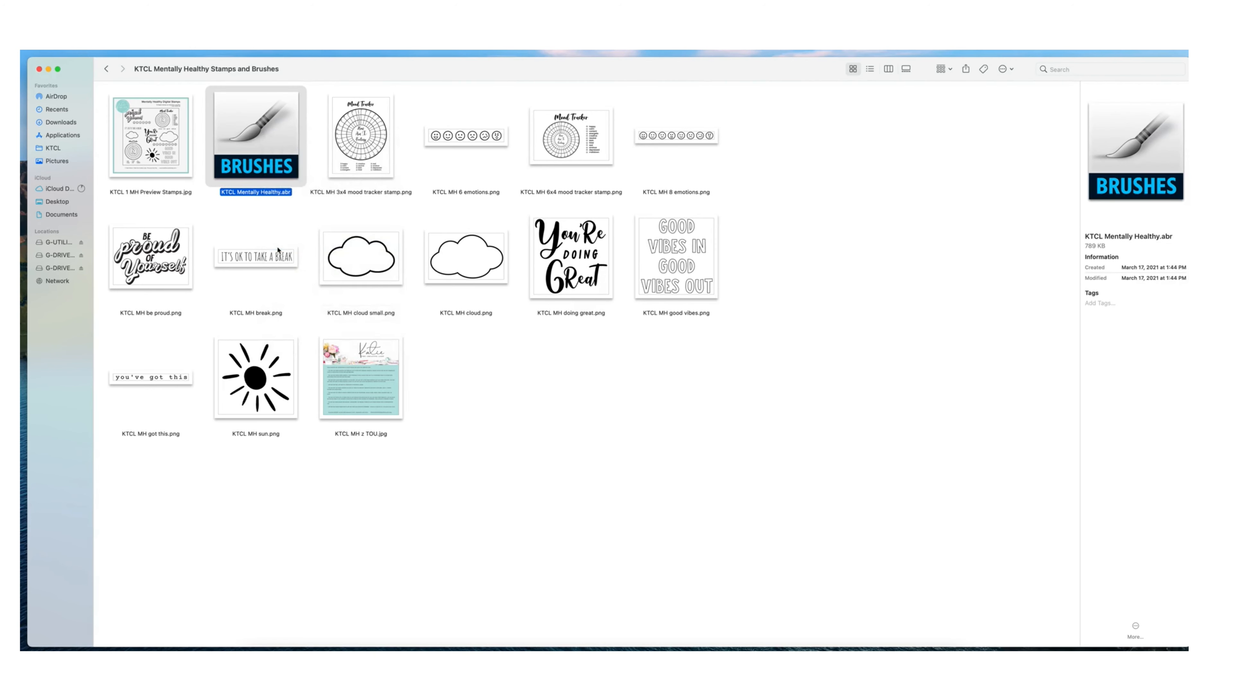
{"action": "left_click", "coordinate": [105, 69]}
{"action": "right_click", "coordinate": [315, 356]}
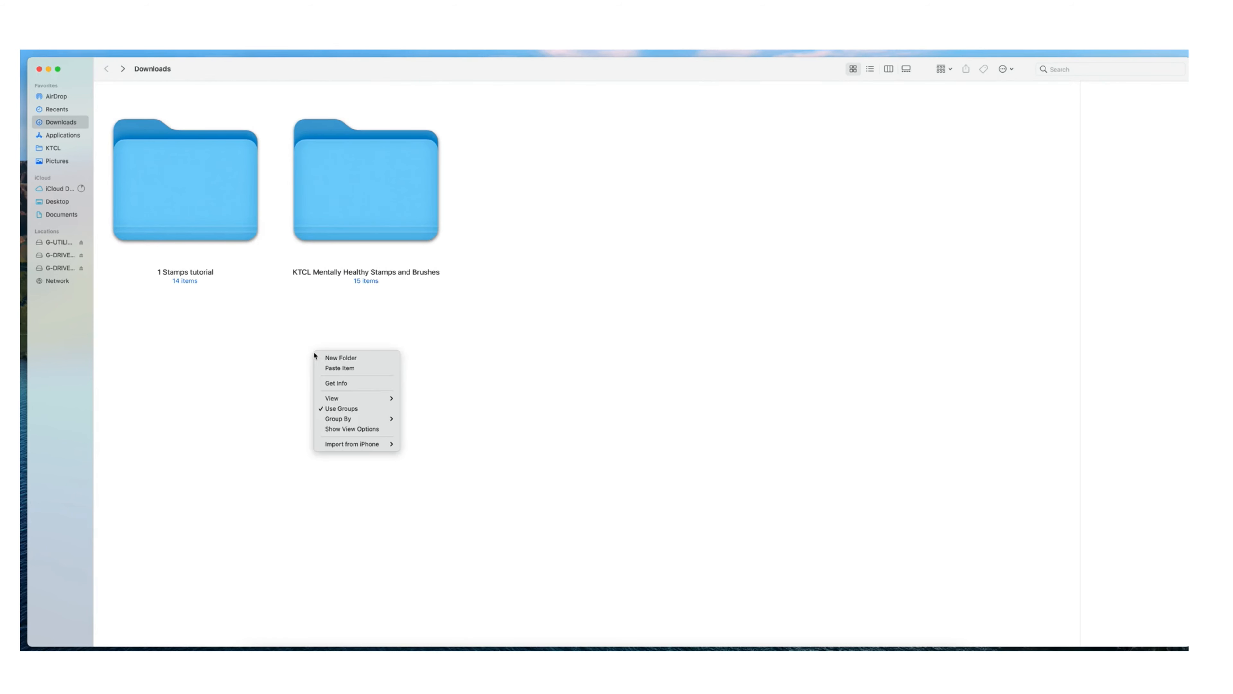
{"action": "left_click", "coordinate": [333, 368]}
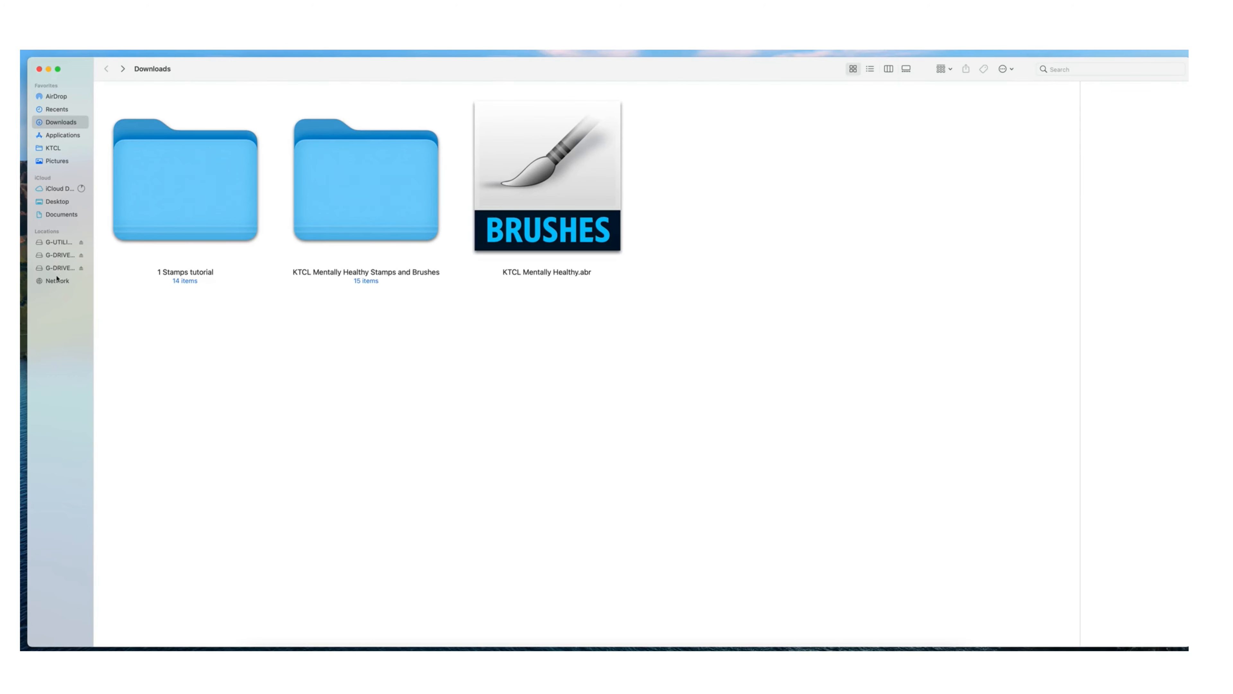
Open a second Finder window and offset it so the first Downloads window stays partly visible.
{"action": "right_click", "coordinate": [261, 650]}
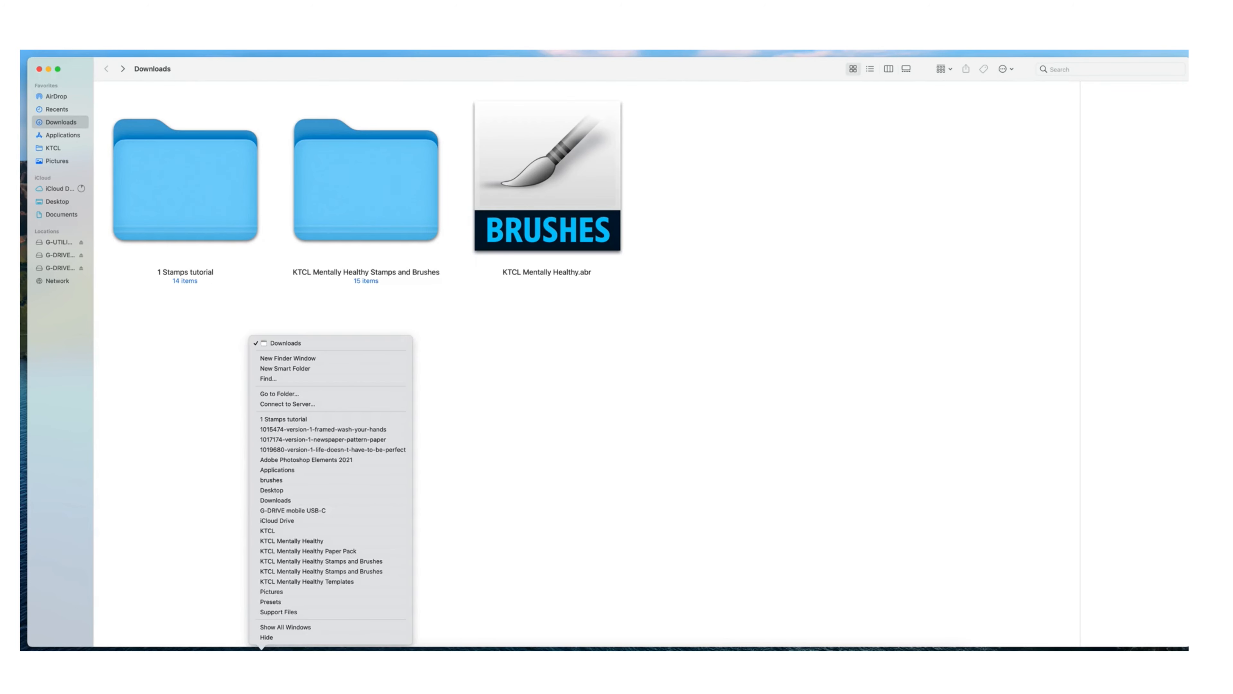
{"action": "left_click", "coordinate": [295, 359]}
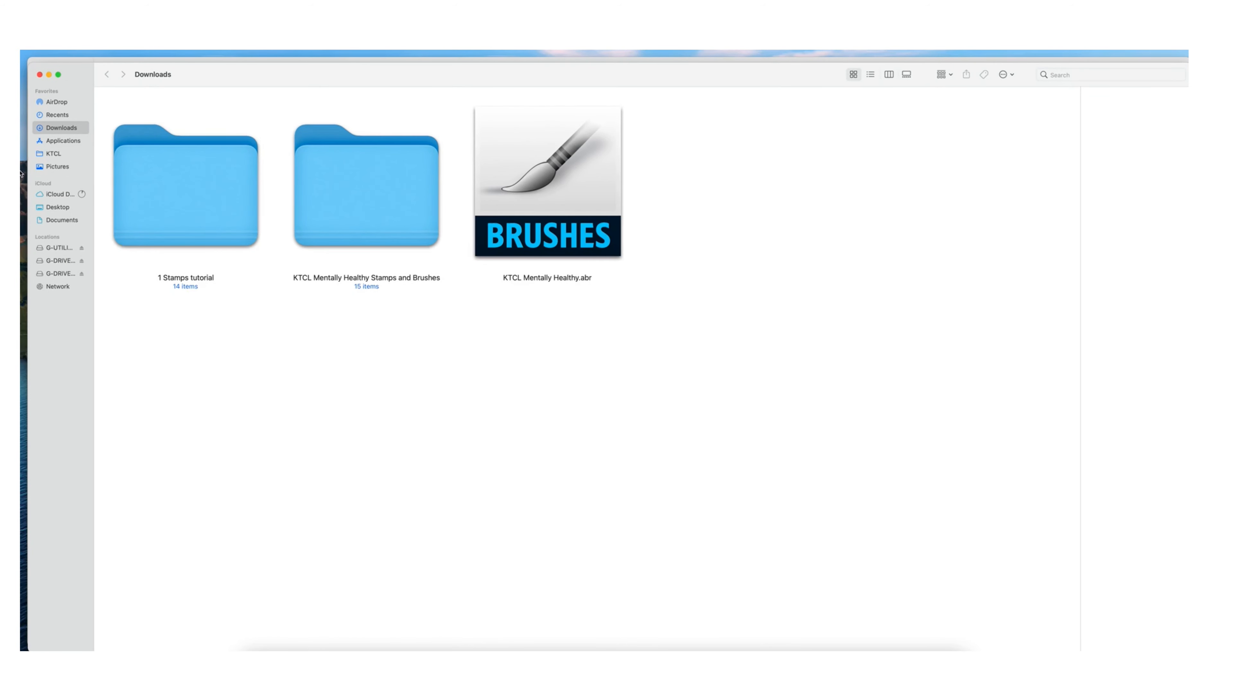
{"action": "left_click_drag", "start_coordinate": [31, 64], "coordinate": [330, 82]}
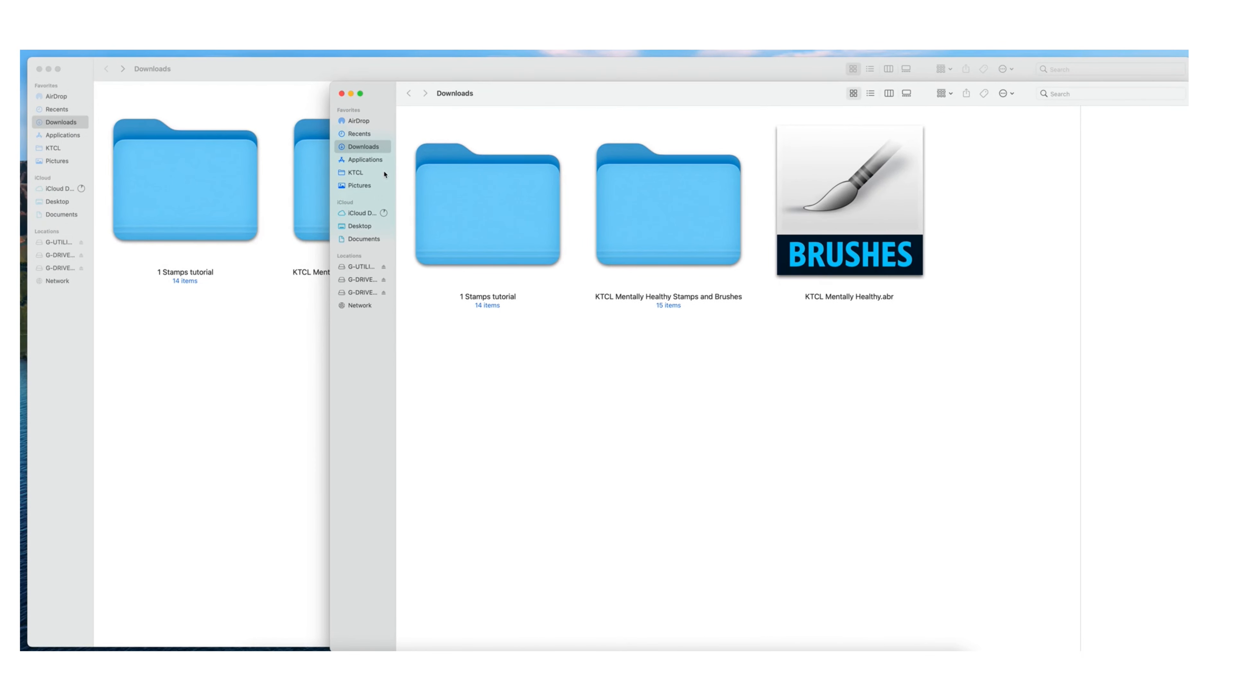
In the second window, open the brushes folder under Applications > Adobe Photoshop Elements 2021 > Support Files > Presets.
{"action": "left_click", "coordinate": [365, 160]}
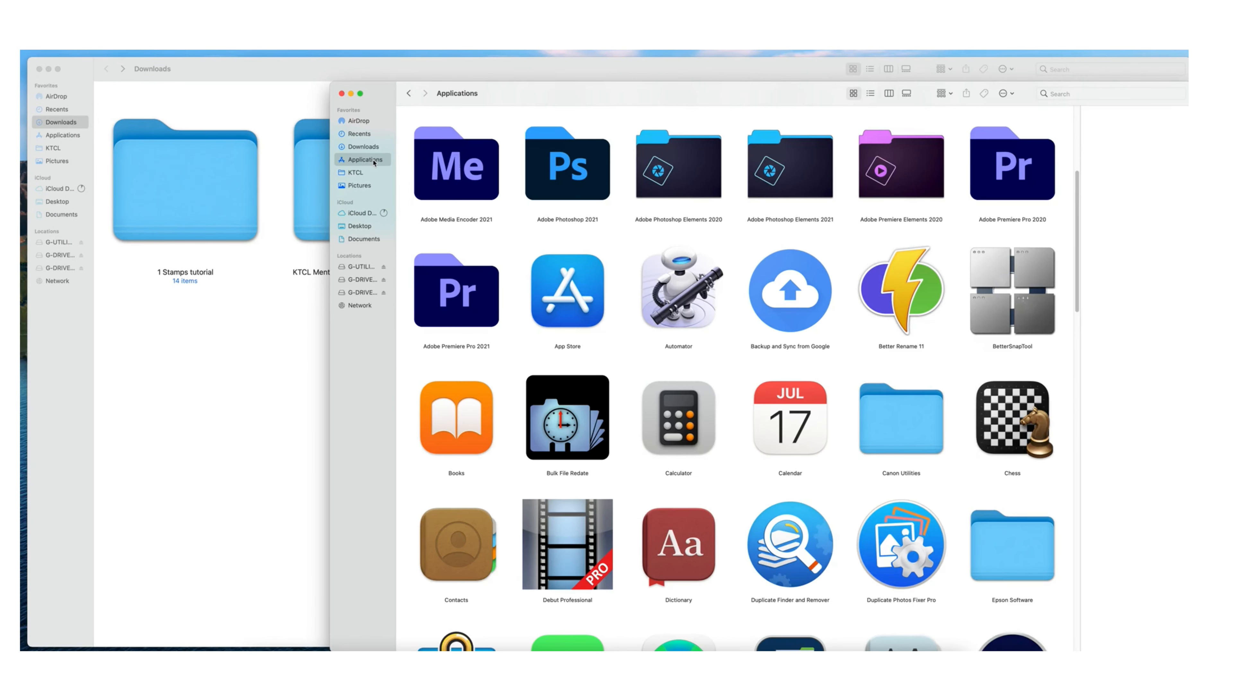
{"action": "double_click", "coordinate": [791, 180]}
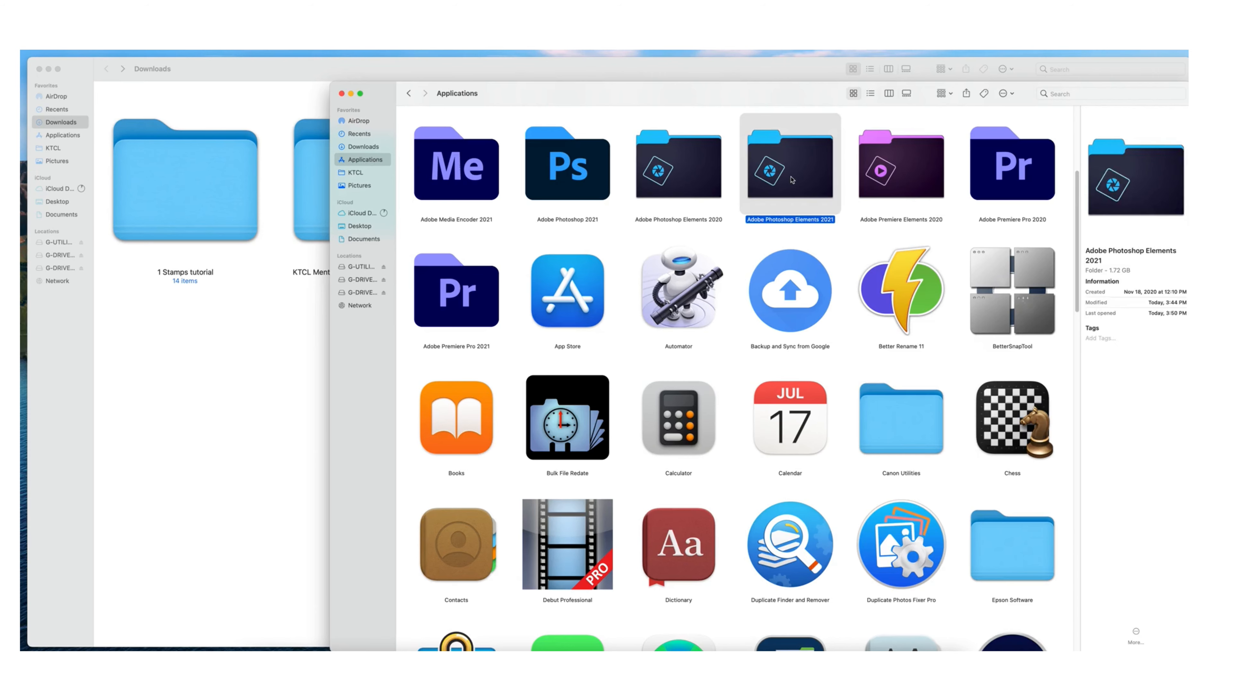
{"action": "double_click", "coordinate": [563, 178]}
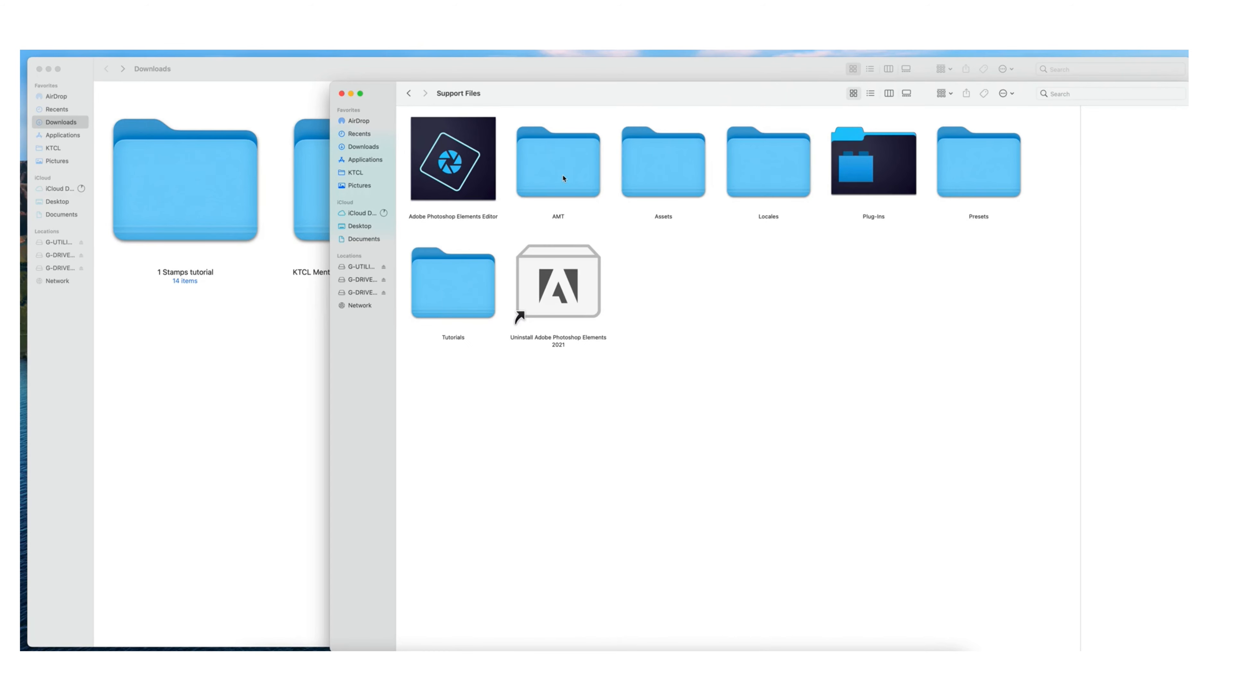
{"action": "double_click", "coordinate": [967, 159]}
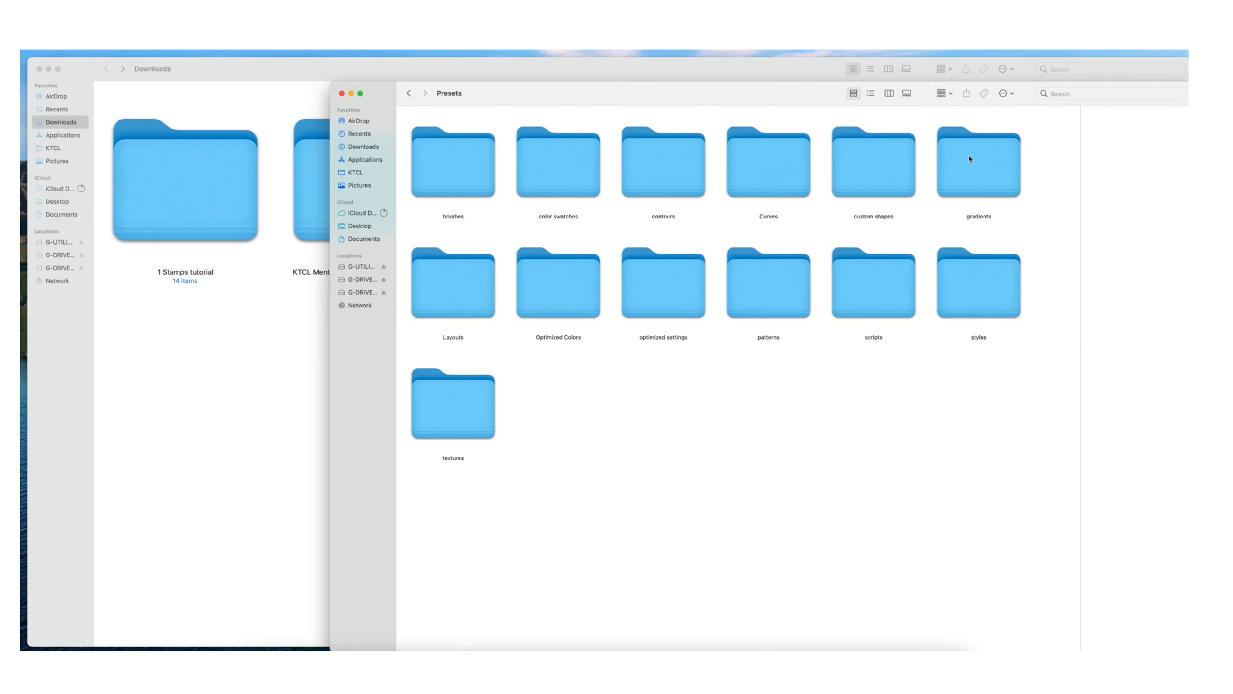
{"action": "double_click", "coordinate": [422, 187]}
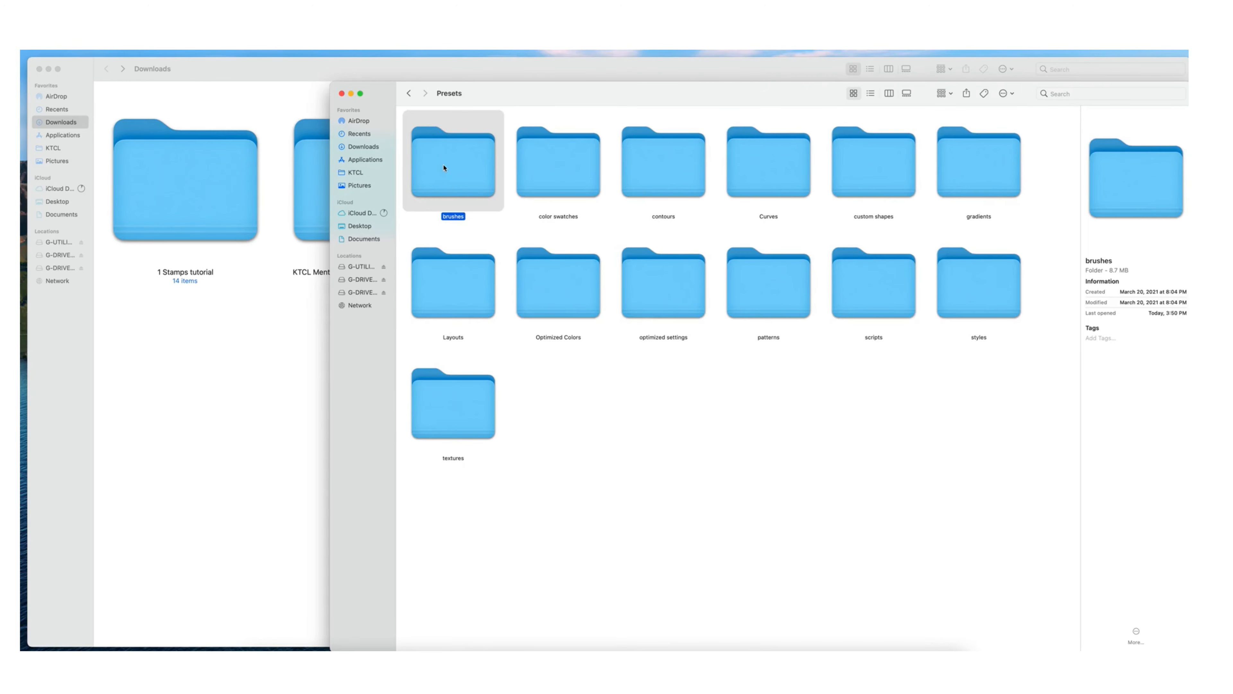
Place the two Finder windows side by side and move KTCL Mentally Healthy.abr from Downloads into the brushes folder.
{"action": "mouse_move", "coordinate": [461, 94]}
{"action": "left_mouse_down"}
{"action": "mouse_move", "coordinate": [779, 80]}
{"action": "mouse_move", "coordinate": [496, 88]}
{"action": "mouse_move", "coordinate": [903, 59]}
{"action": "mouse_move", "coordinate": [800, 59]}
{"action": "left_mouse_up"}
{"action": "mouse_move", "coordinate": [539, 204]}
{"action": "left_mouse_down"}
{"action": "mouse_move", "coordinate": [670, 287]}
{"action": "mouse_move", "coordinate": [959, 388]}
{"action": "left_mouse_up"}
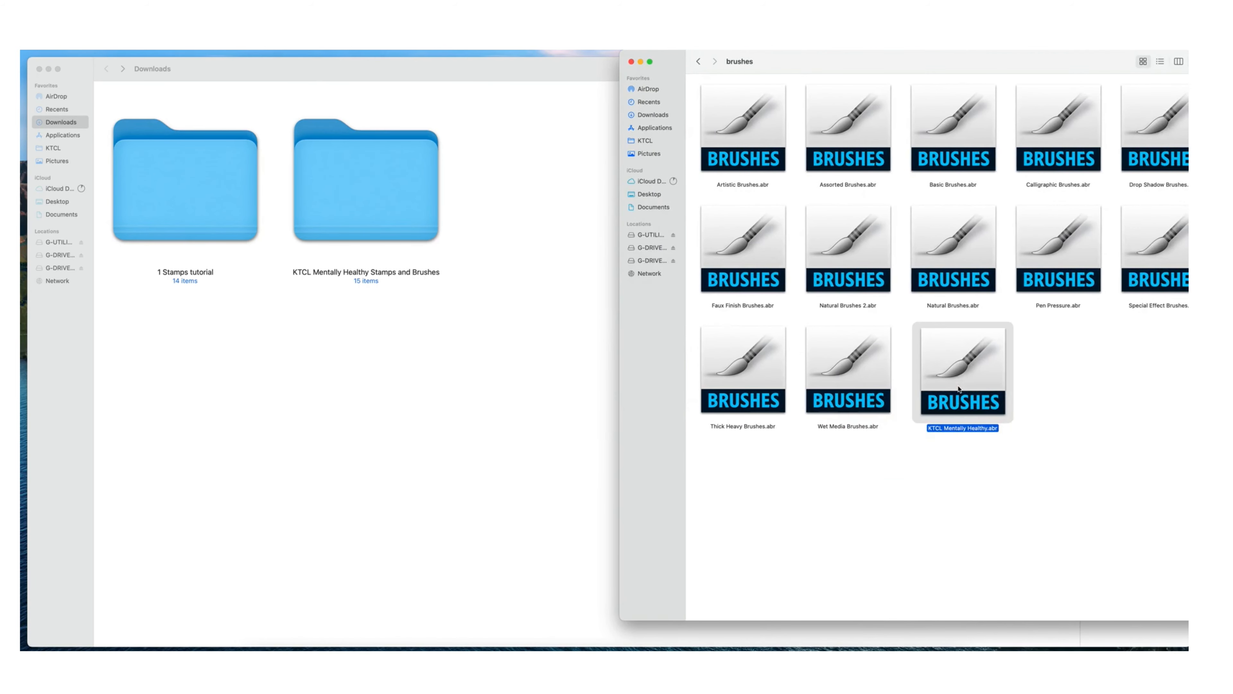
{"action": "left_click", "coordinate": [965, 504]}
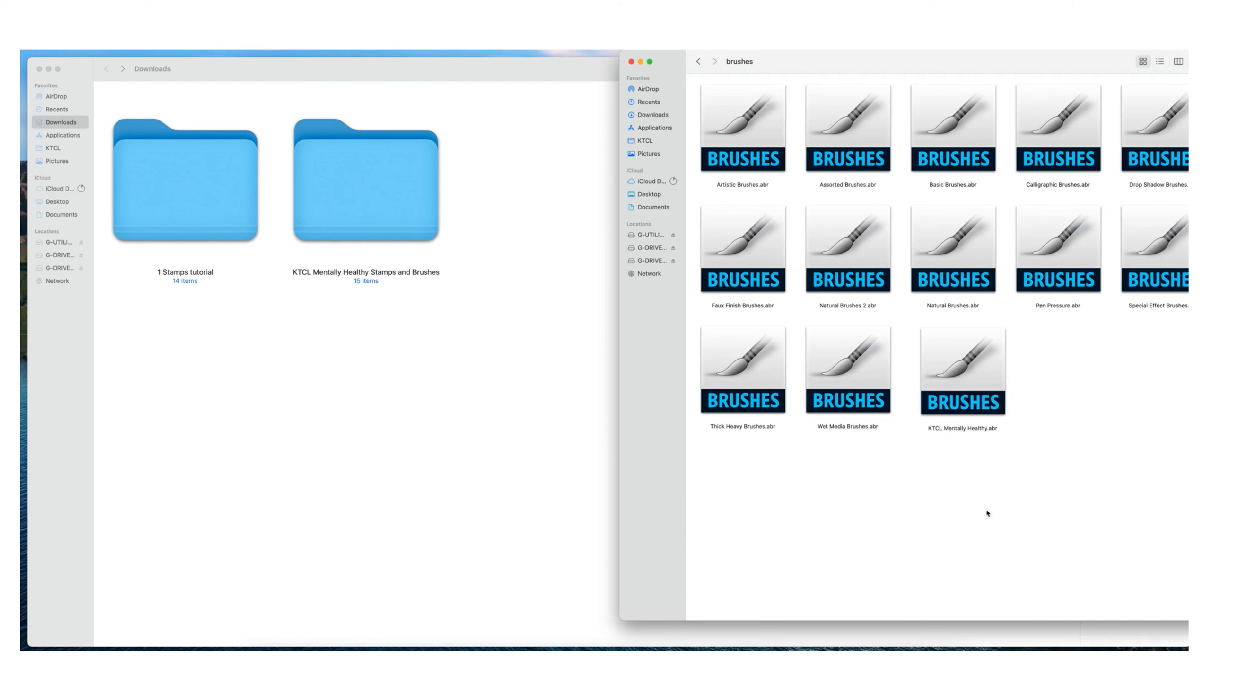
{"action": "left_click_drag", "start_coordinate": [685, 65], "coordinate": [313, 68]}
{"action": "left_click", "coordinate": [323, 63]}
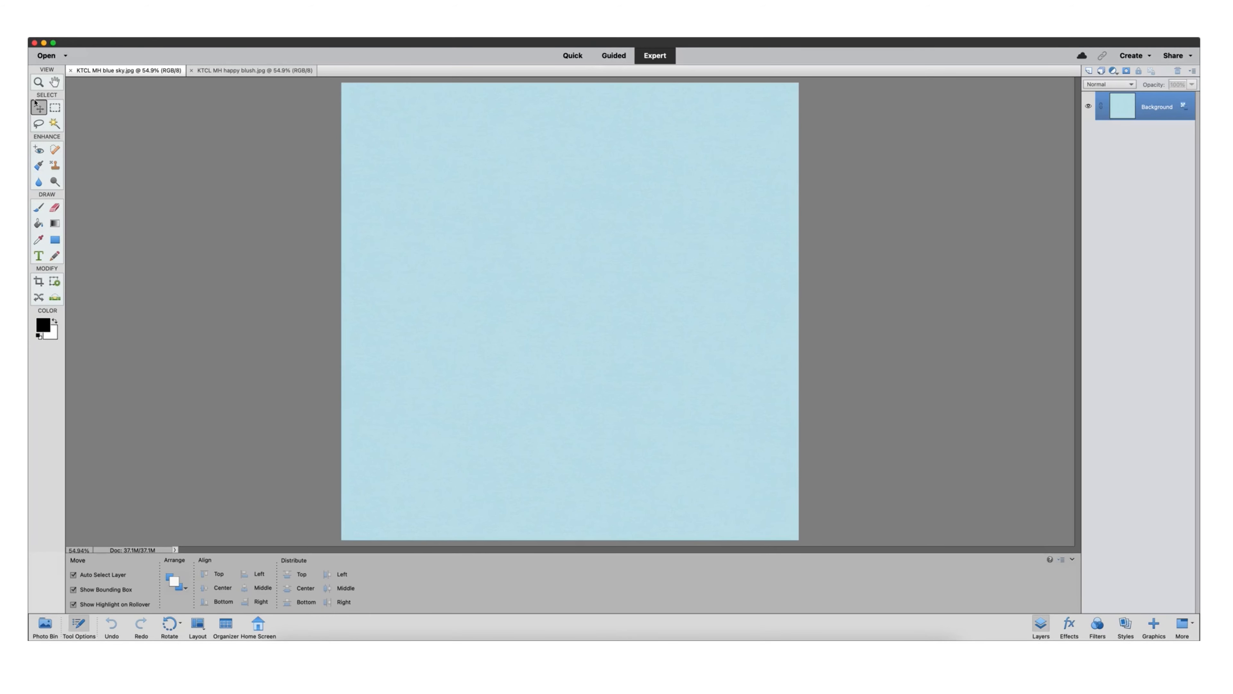
Activate the Brush tool and choose the 868 px cloud brush from the Default Brushes set.
{"action": "left_click", "coordinate": [40, 208]}
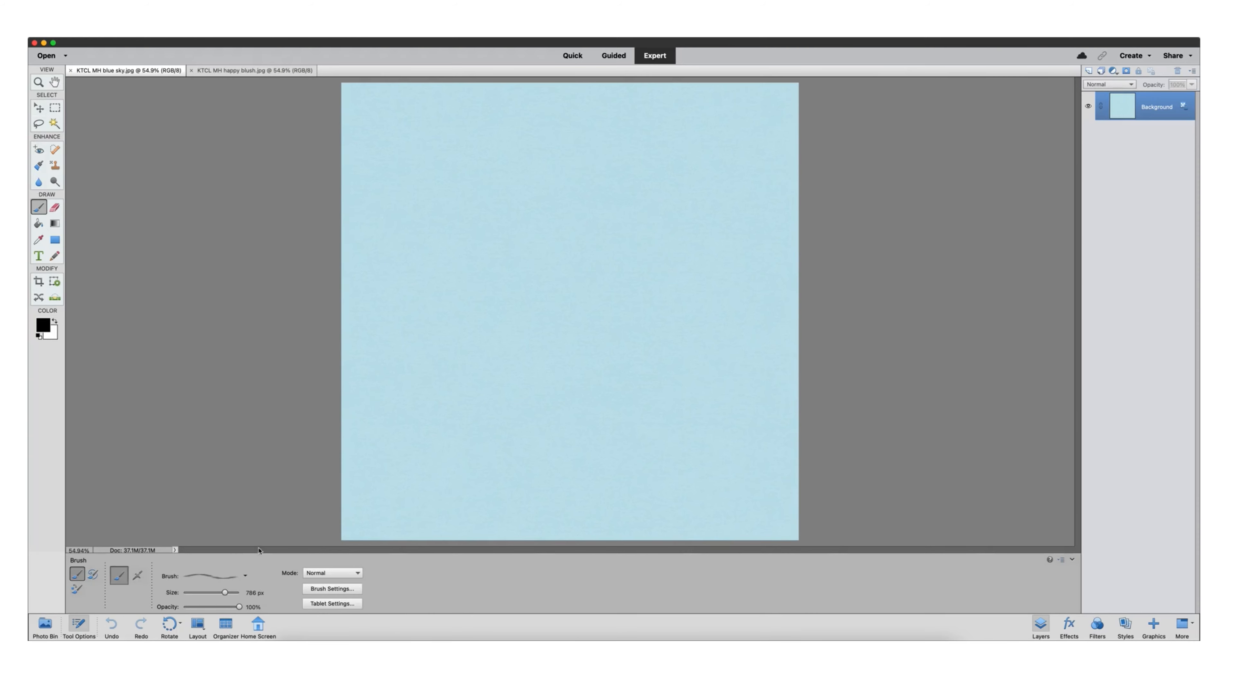
{"action": "left_click", "coordinate": [246, 575]}
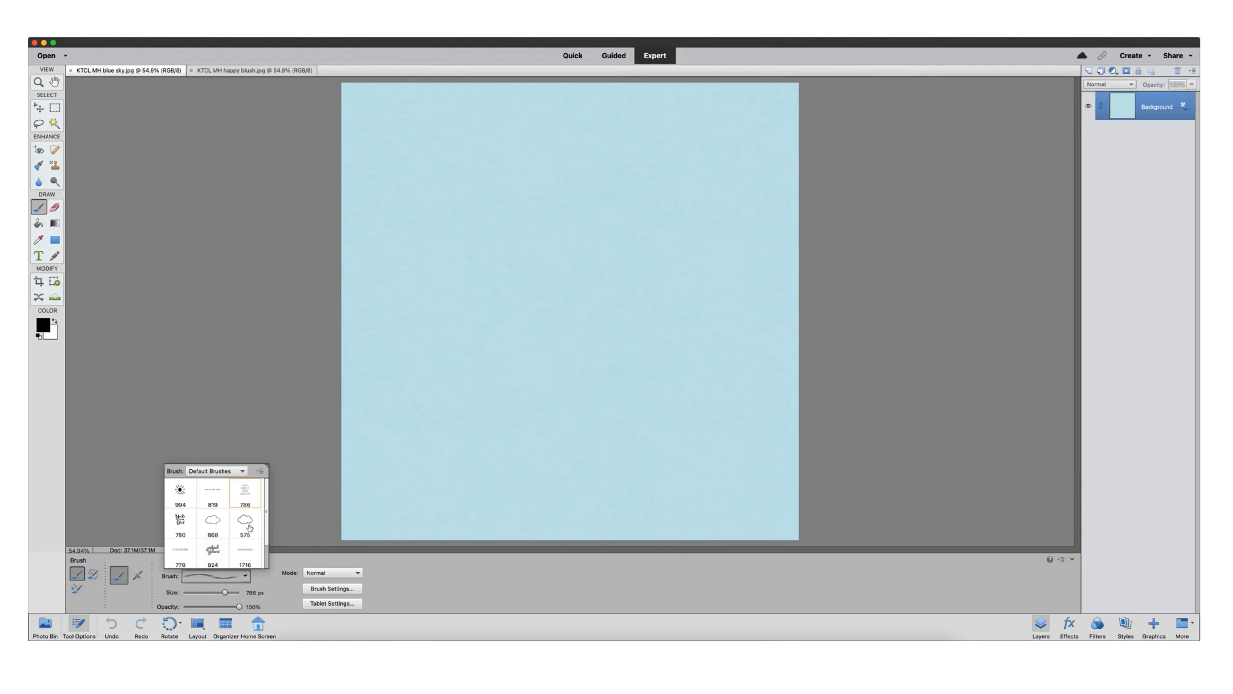
{"action": "scroll", "coordinate": [238, 539], "scroll_direction": "down", "scroll_amount": 1}
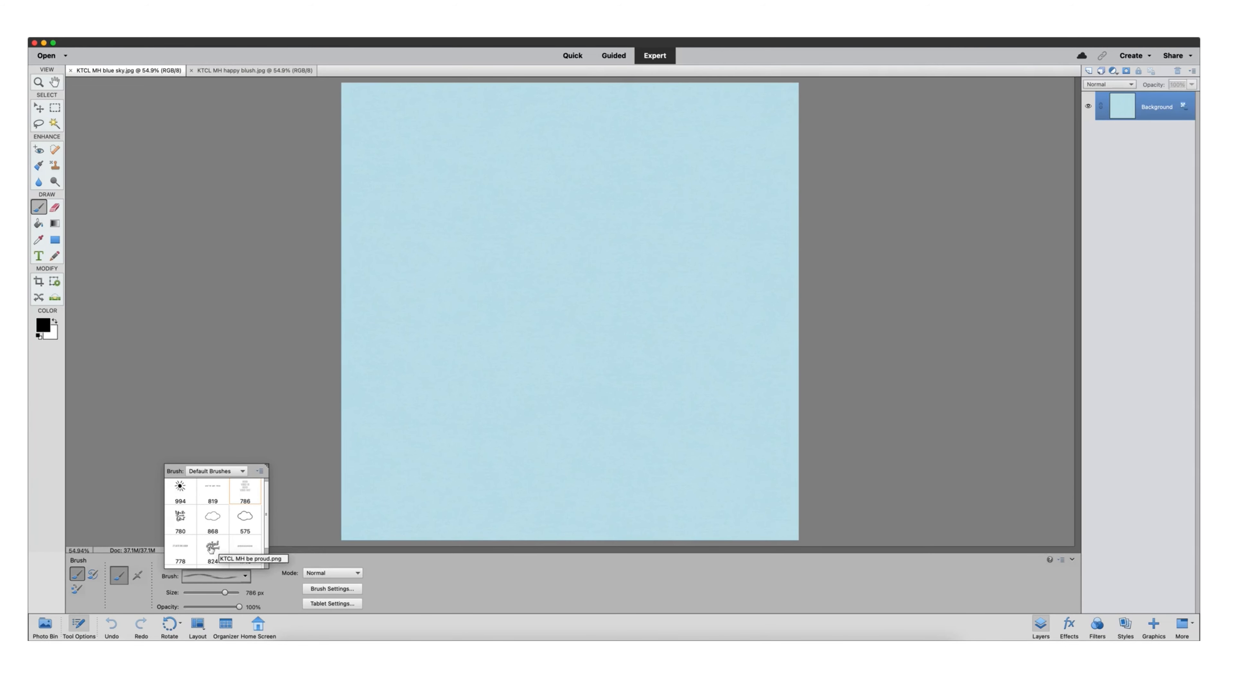
{"action": "left_click", "coordinate": [212, 518]}
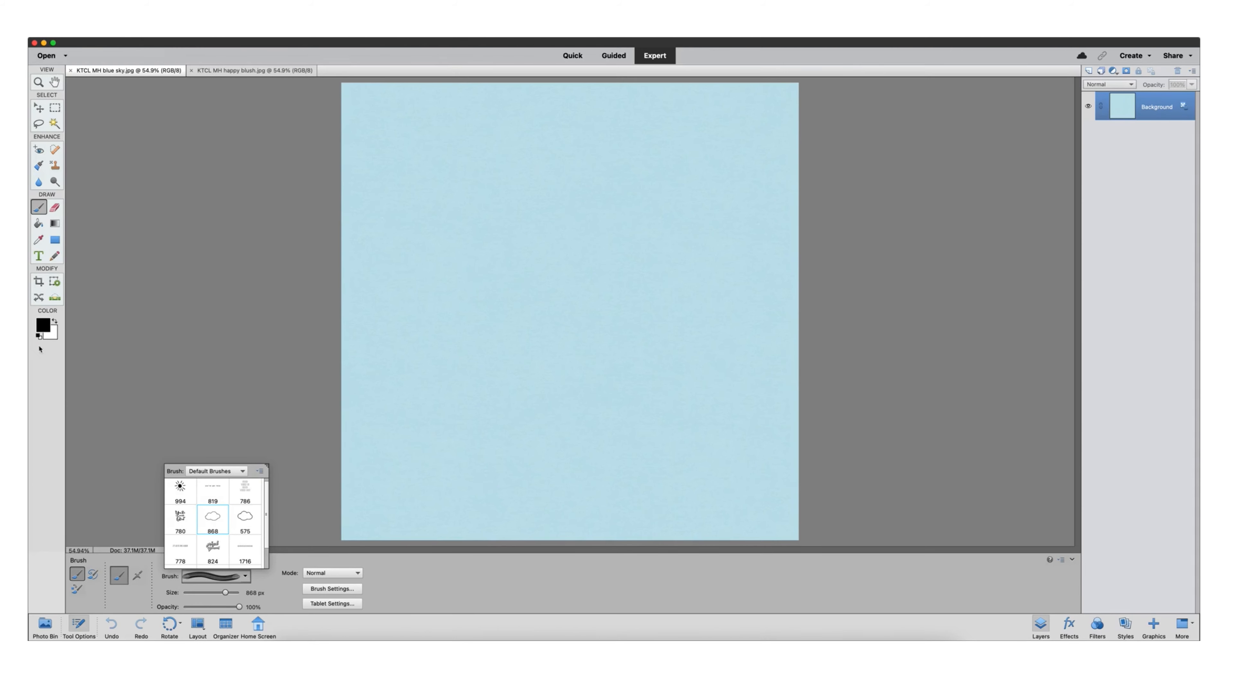
Set the foreground color to white (ffffff).
{"action": "left_click", "coordinate": [44, 324]}
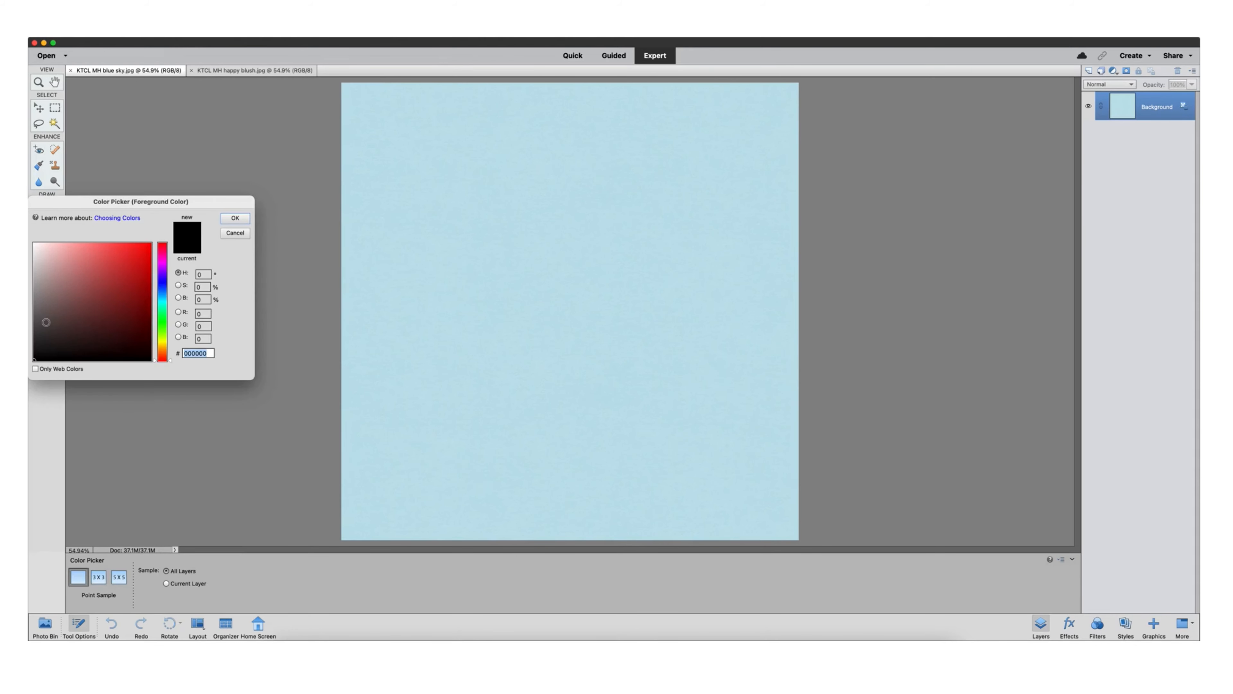
{"action": "type", "text": "f"}
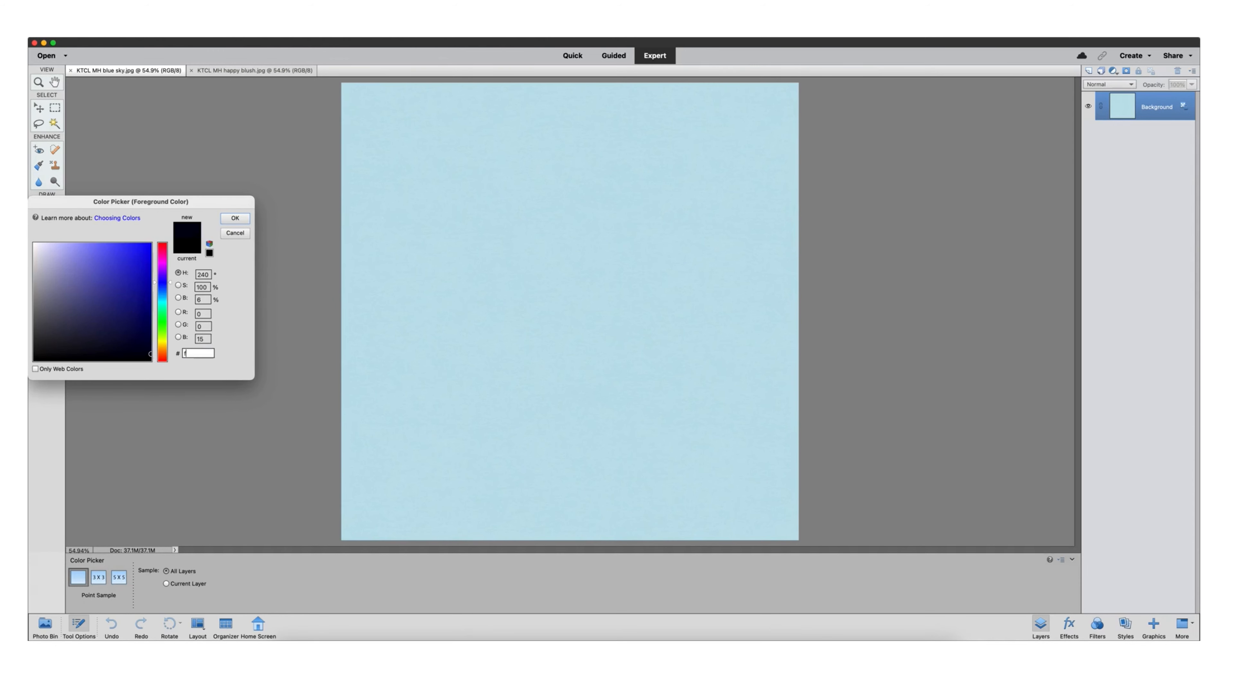
{"action": "type", "text": "fffff"}
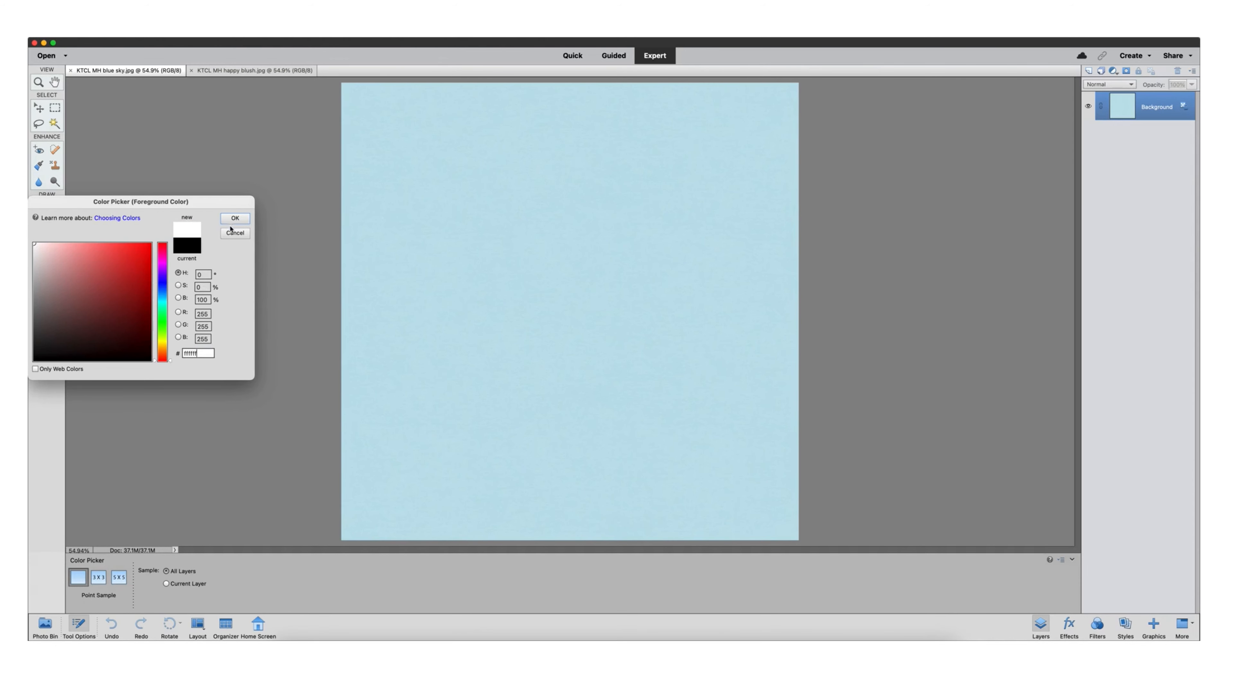
{"action": "left_click", "coordinate": [233, 218]}
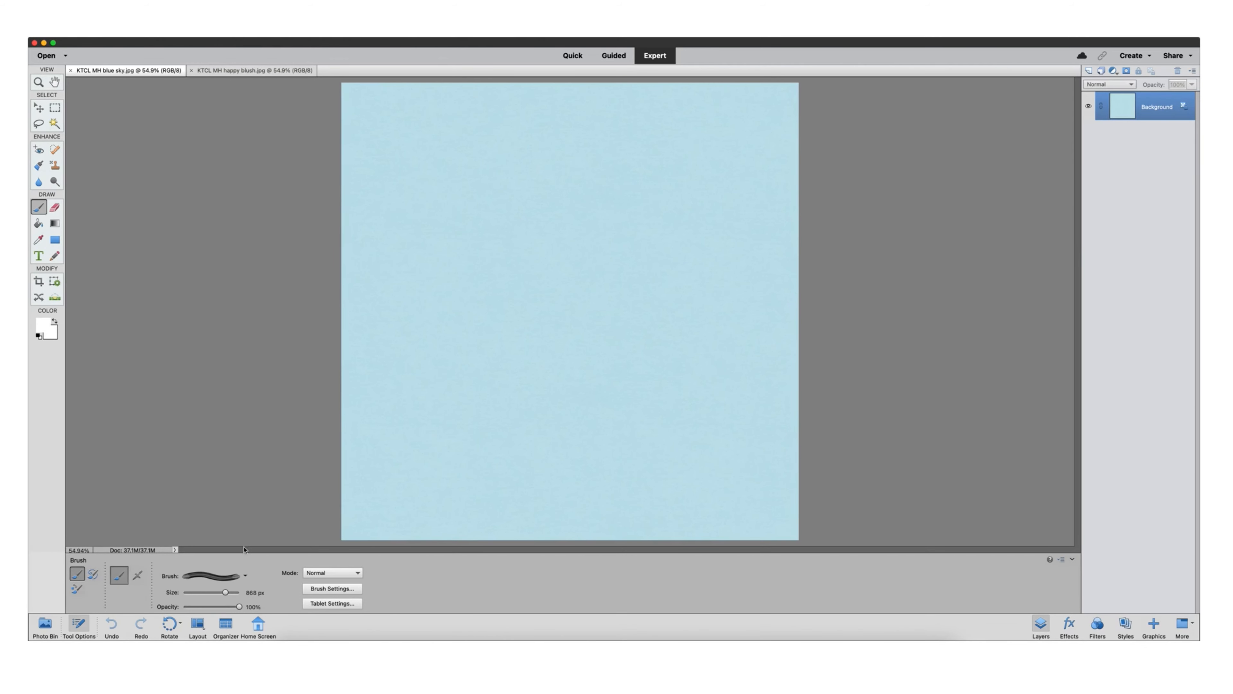
Stamp eleven staggered white clouds at 868 px across the upper half of the blue sky paper, some running off its edges.
{"action": "left_click", "coordinate": [244, 572]}
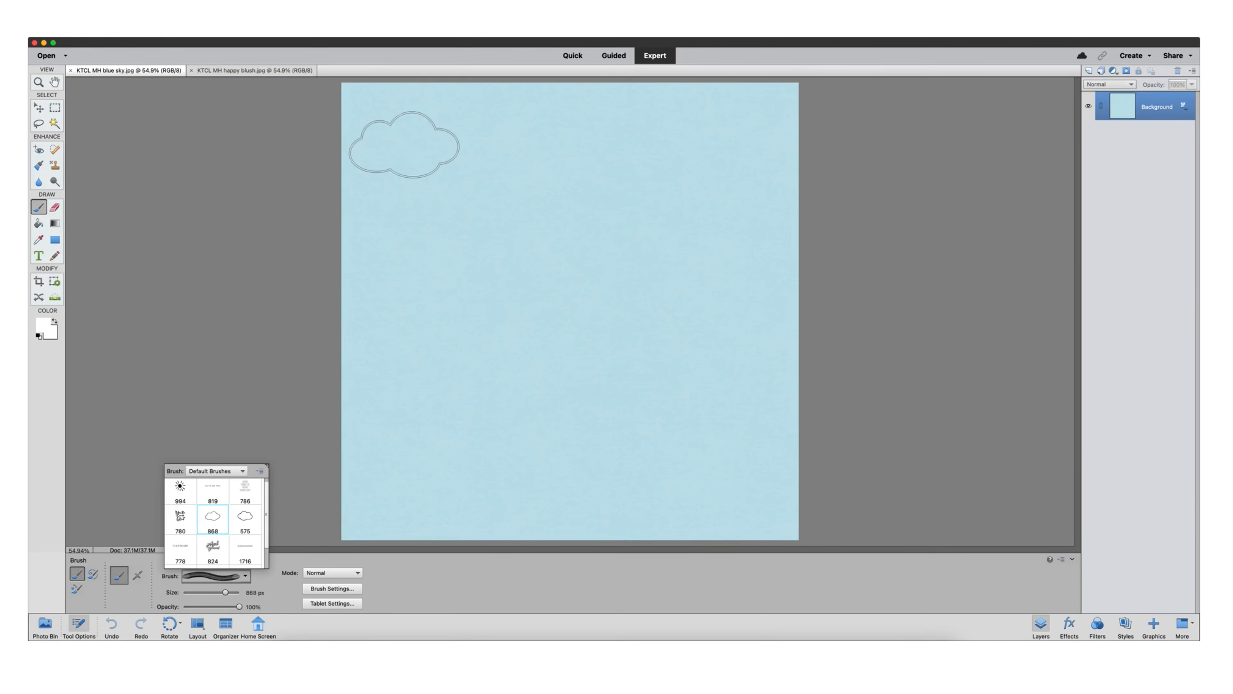
{"action": "left_click", "coordinate": [401, 139]}
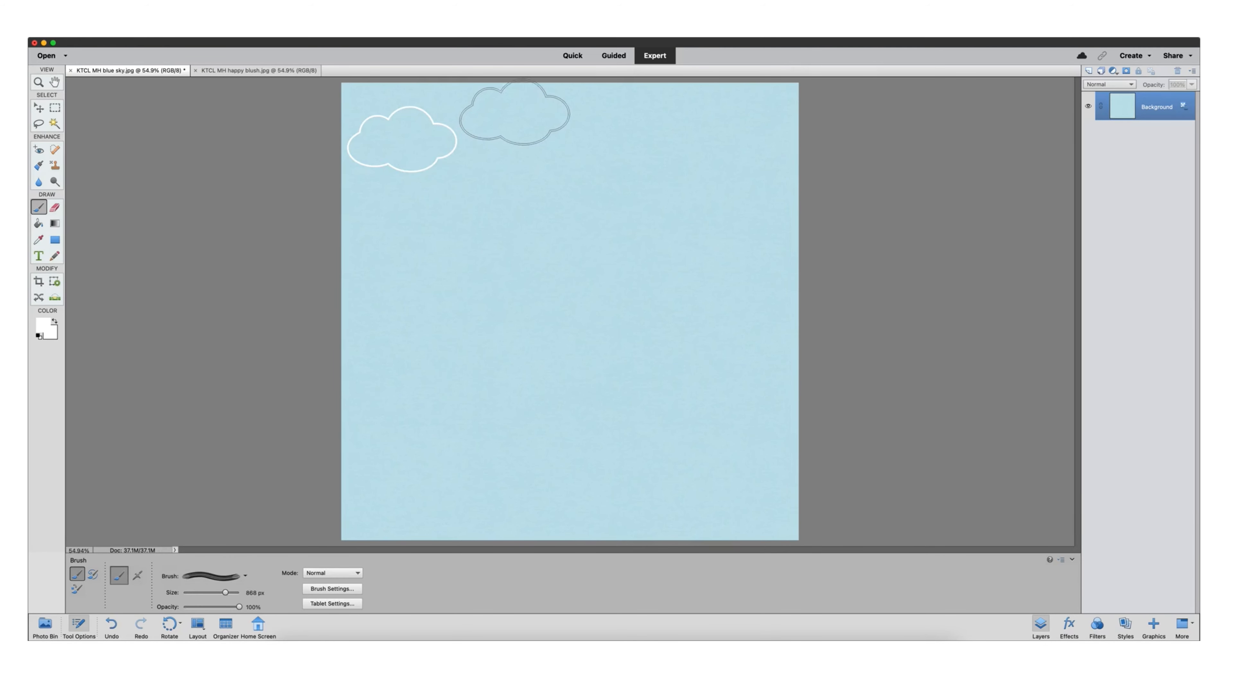
{"action": "left_click", "coordinate": [517, 104]}
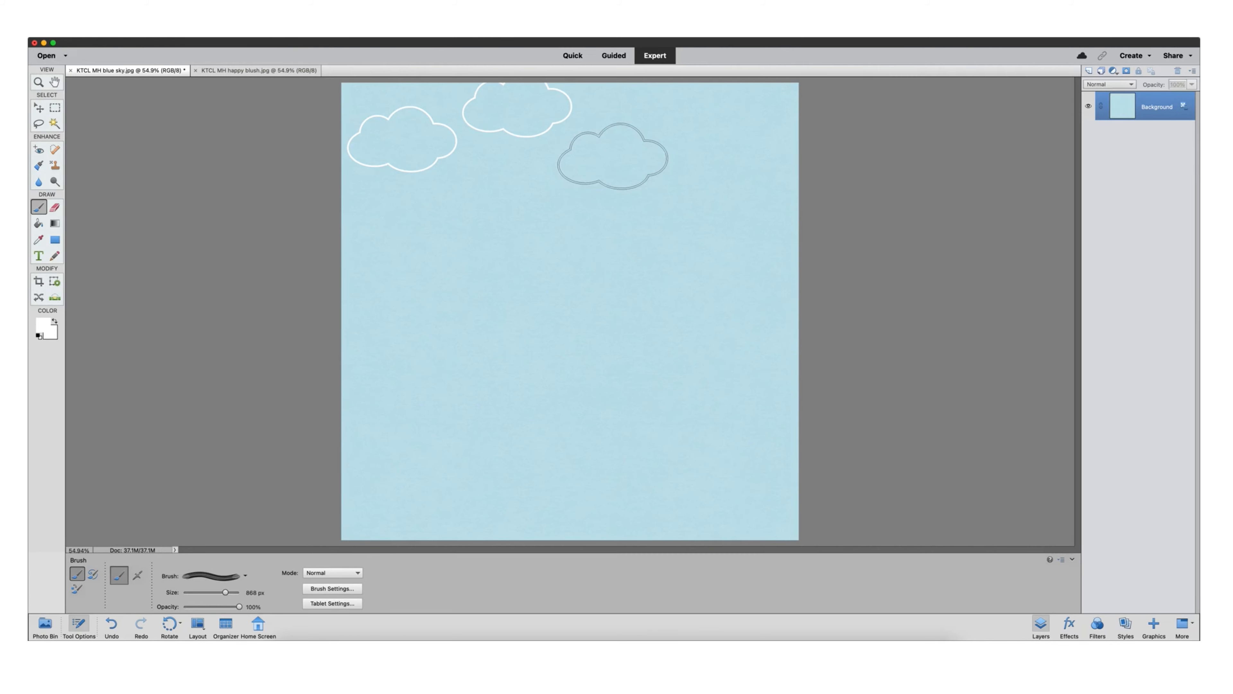
{"action": "left_click", "coordinate": [613, 156]}
{"action": "left_click", "coordinate": [707, 104]}
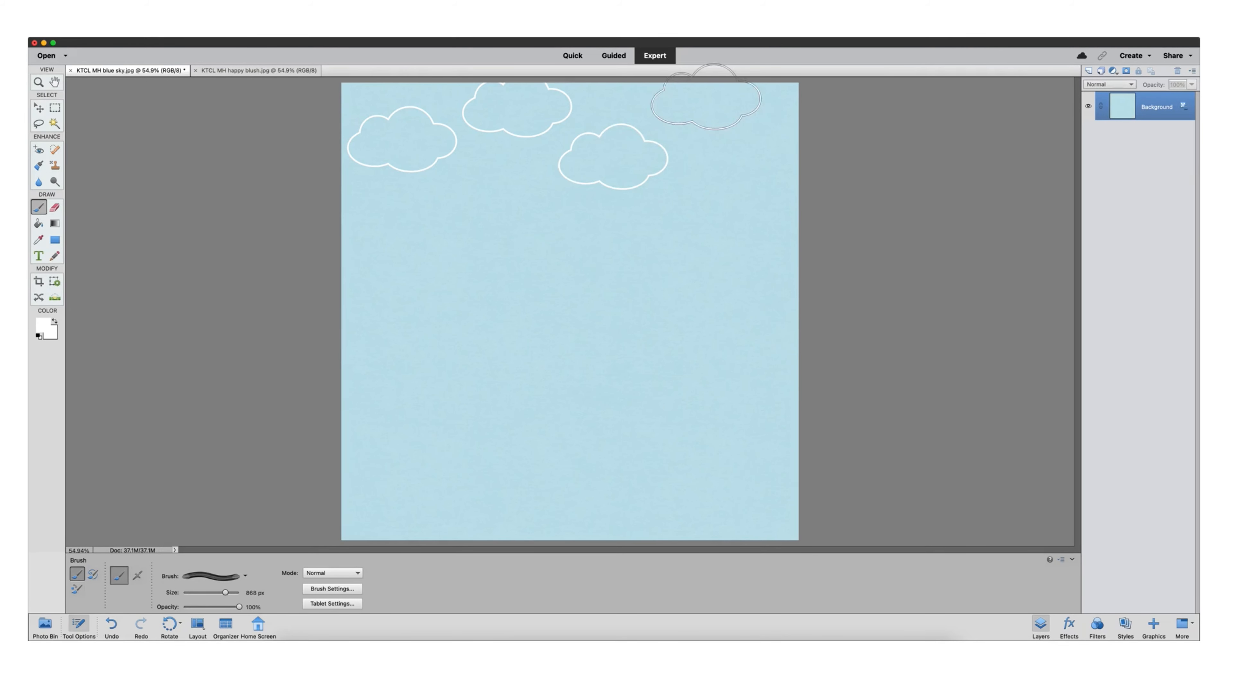
{"action": "left_click", "coordinate": [767, 161]}
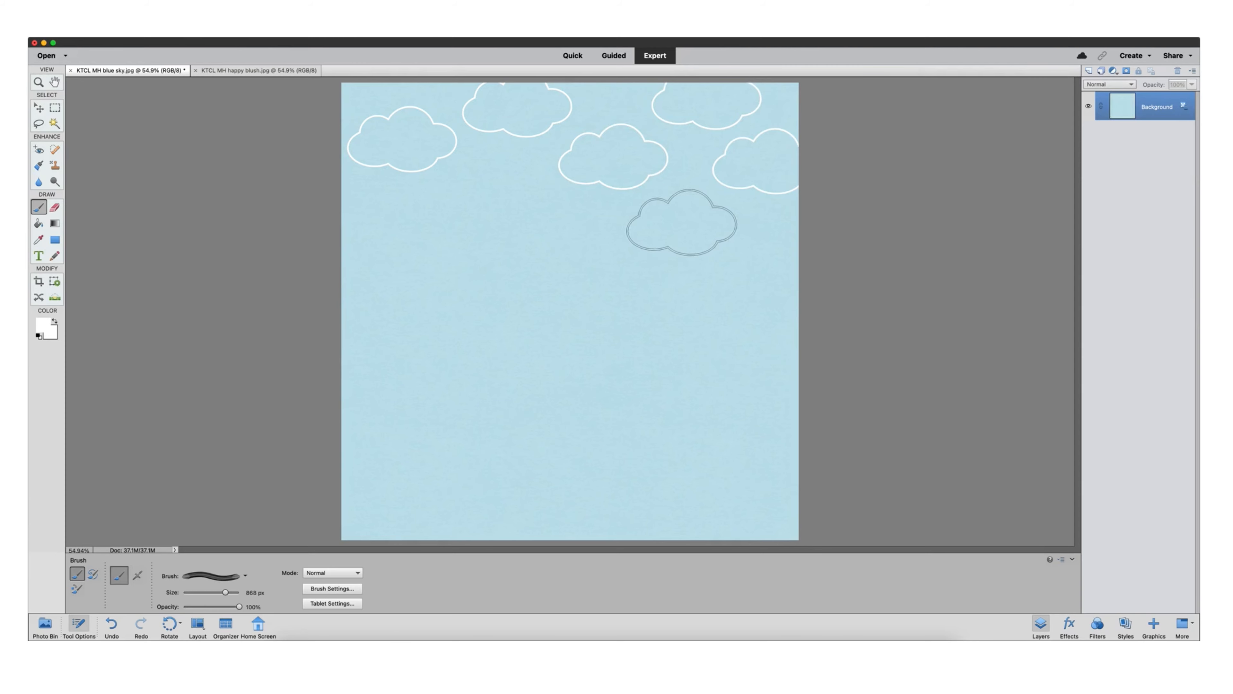
{"action": "left_click", "coordinate": [682, 221]}
{"action": "left_click", "coordinate": [495, 195]}
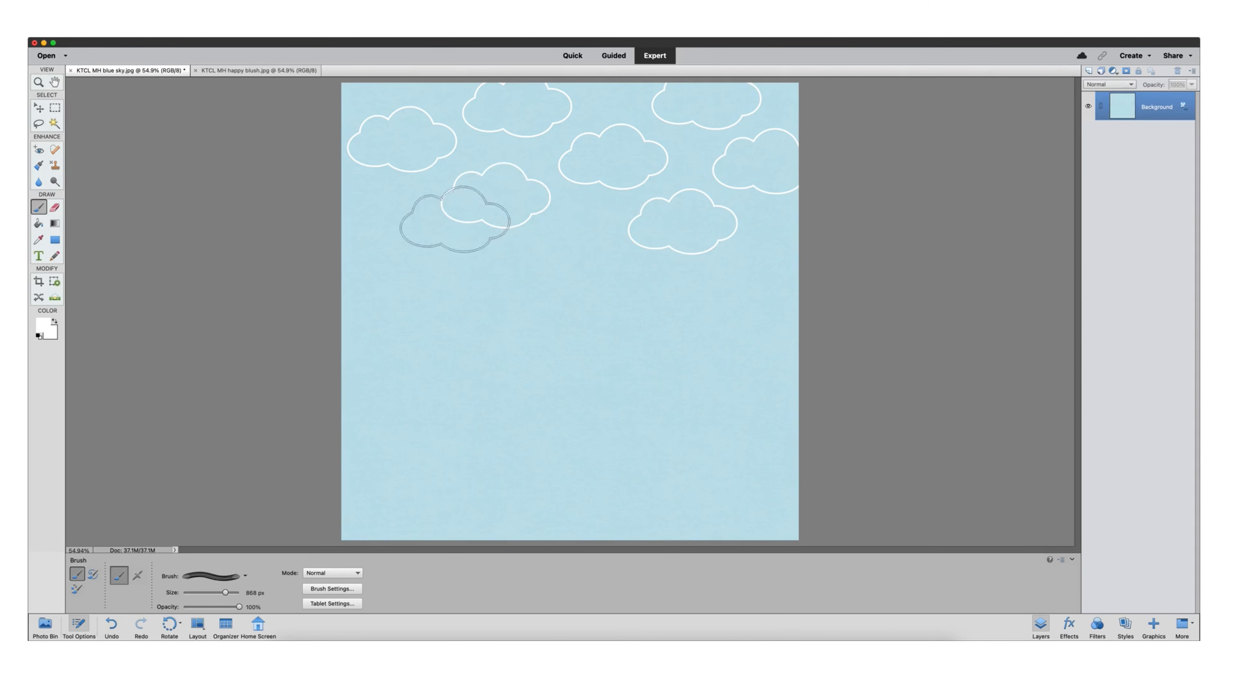
{"action": "left_click", "coordinate": [364, 222]}
{"action": "left_click", "coordinate": [452, 272]}
{"action": "left_click", "coordinate": [570, 257]}
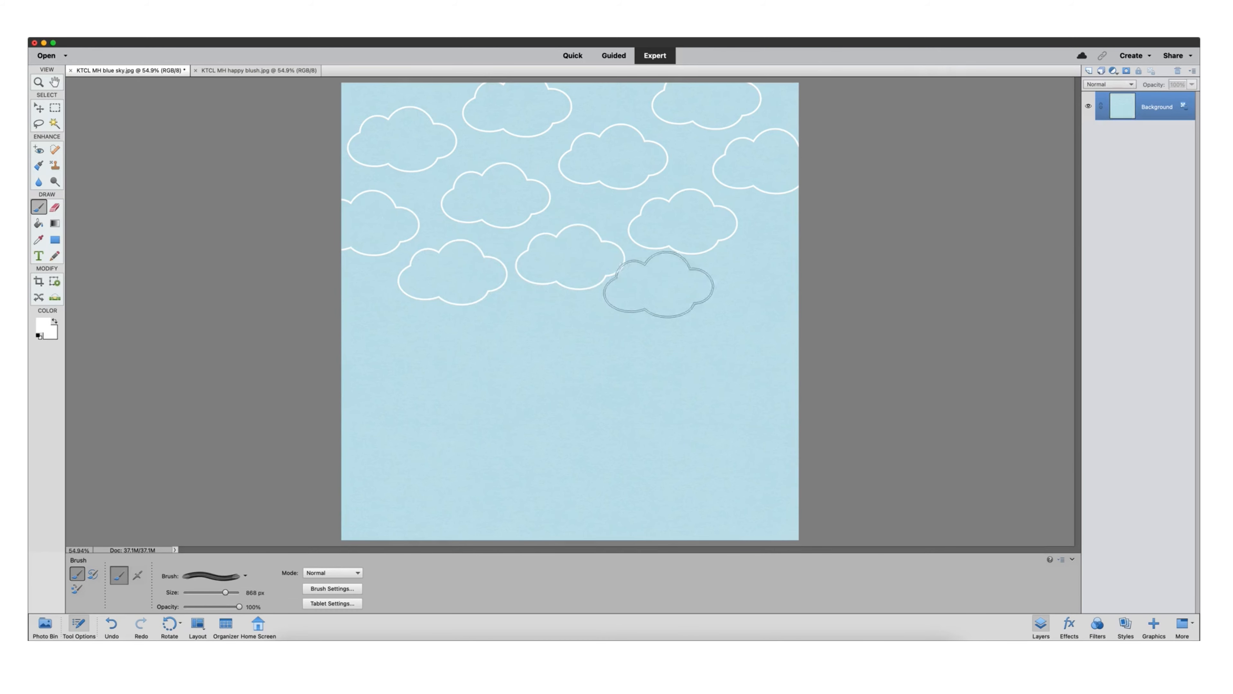
{"action": "left_click", "coordinate": [747, 284]}
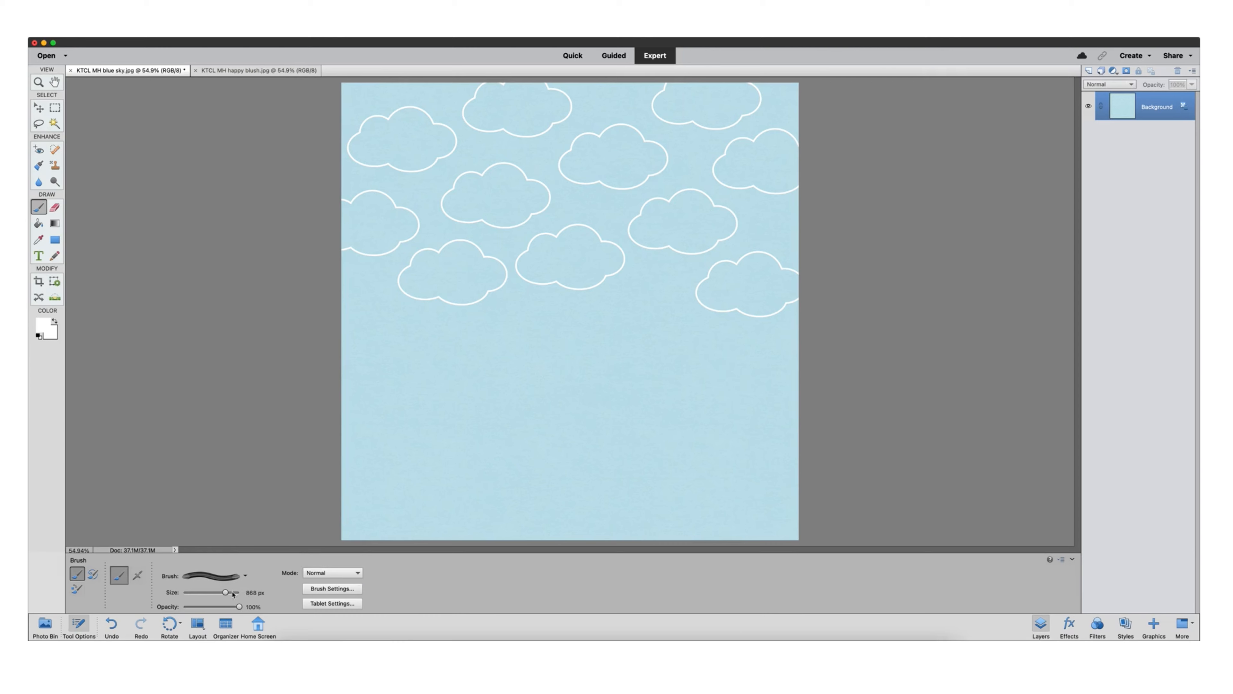
Reduce the brush size and stamp eleven small clouds in the gaps between the 868 px clouds.
{"action": "left_click_drag", "start_coordinate": [228, 595], "coordinate": [220, 594]}
{"action": "left_click", "coordinate": [420, 186]}
{"action": "left_click", "coordinate": [362, 94]}
{"action": "left_click", "coordinate": [430, 93]}
{"action": "left_click", "coordinate": [612, 96]}
{"action": "left_click", "coordinate": [693, 143]}
{"action": "left_click", "coordinate": [777, 221]}
{"action": "left_click", "coordinate": [786, 97]}
{"action": "left_click", "coordinate": [592, 201]}
{"action": "left_click", "coordinate": [365, 280]}
{"action": "left_click", "coordinate": [655, 272]}
{"action": "left_click", "coordinate": [487, 147]}
Set the brush size to 1028 px and stamp two larger clouds side by side below the existing ones, toward the paper's left edge.
{"action": "left_click_drag", "start_coordinate": [222, 594], "coordinate": [227, 594]}
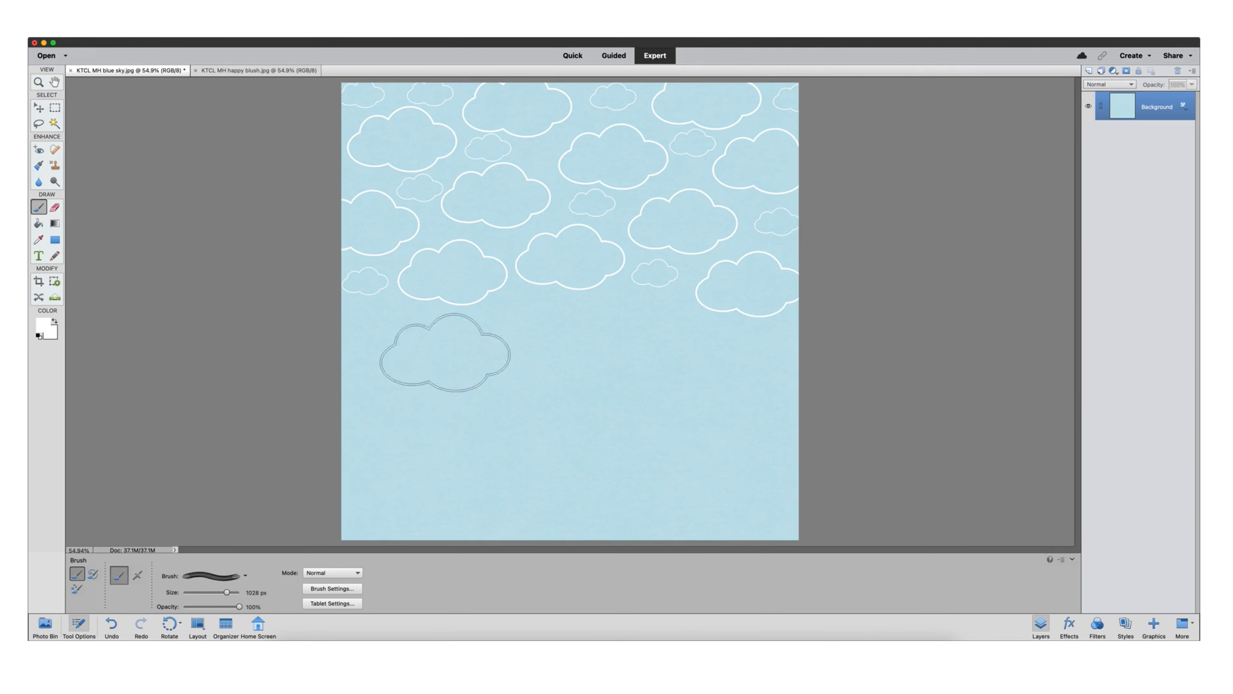
{"action": "left_click", "coordinate": [408, 350]}
{"action": "left_click", "coordinate": [542, 337]}
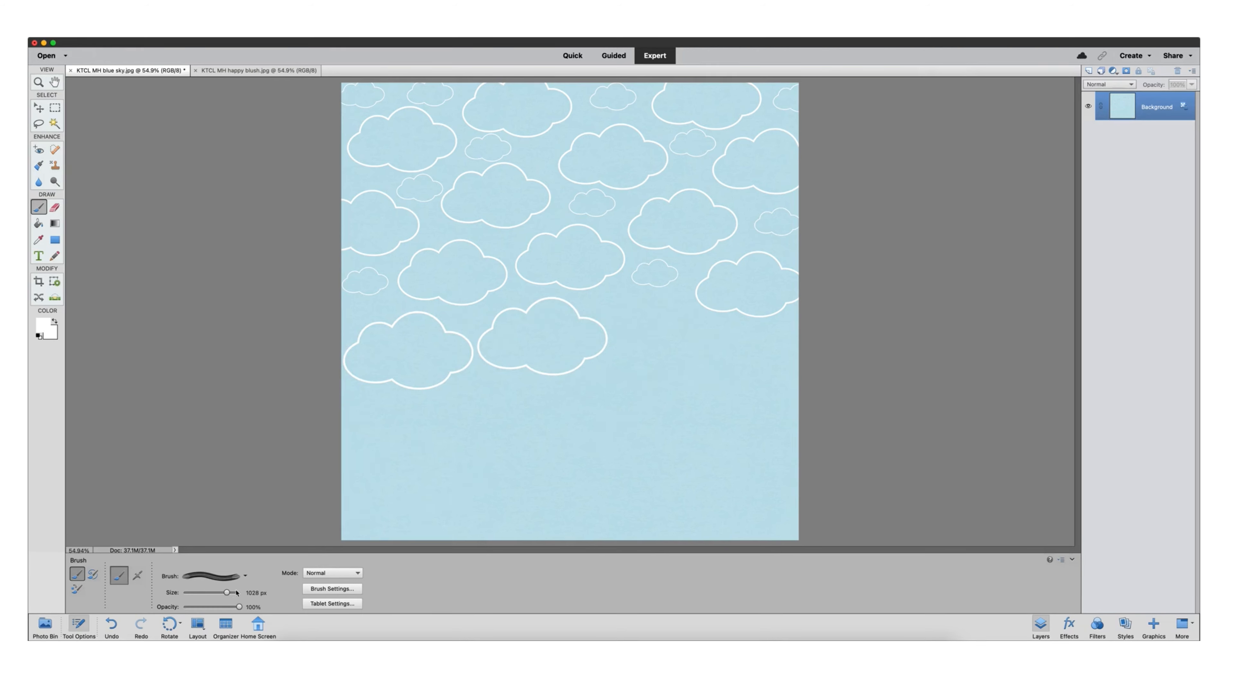
Set the brush size to about 290 px and stamp five small clouds between the two largest clouds and the paper's right edge.
{"action": "left_click_drag", "start_coordinate": [227, 594], "coordinate": [221, 594]}
{"action": "left_click", "coordinate": [640, 310]}
{"action": "left_click", "coordinate": [661, 342]}
{"action": "left_click", "coordinate": [716, 334]}
{"action": "left_click", "coordinate": [761, 360]}
{"action": "left_click", "coordinate": [790, 333]}
Close the blue sky paper, saving it as a JPEG named clouds in Downloads at maximum quality 12, replacing the existing file.
{"action": "left_click", "coordinate": [184, 39]}
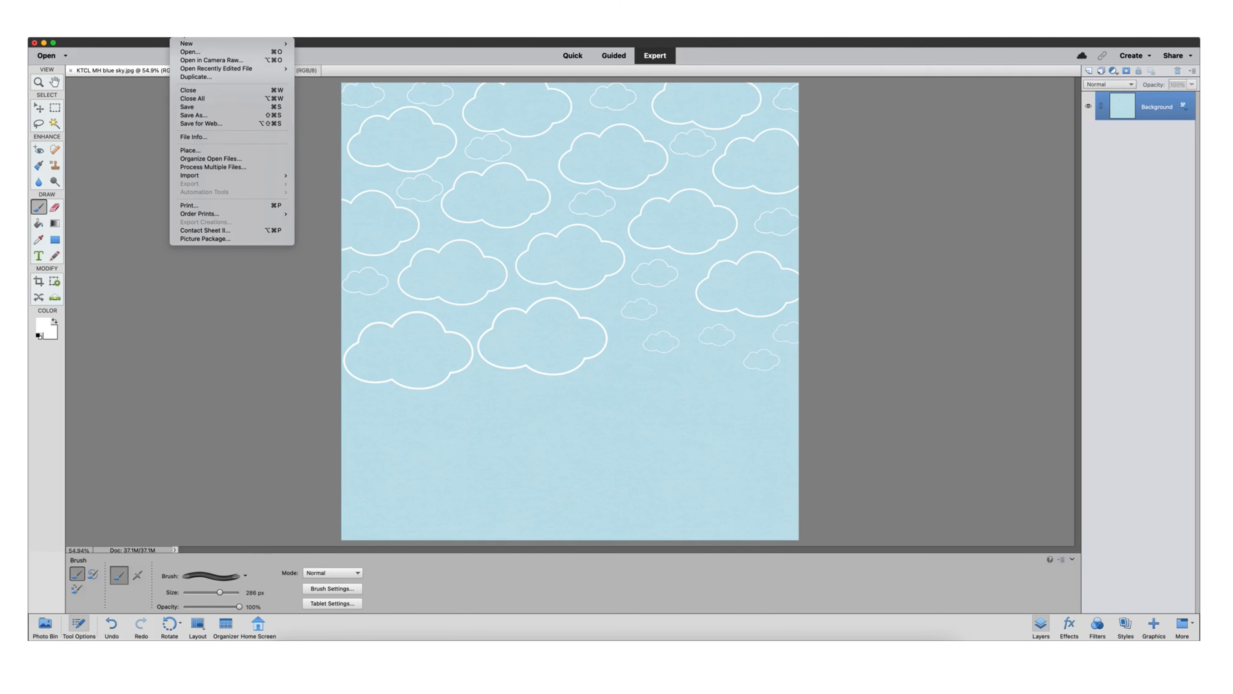
{"action": "left_click", "coordinate": [194, 92]}
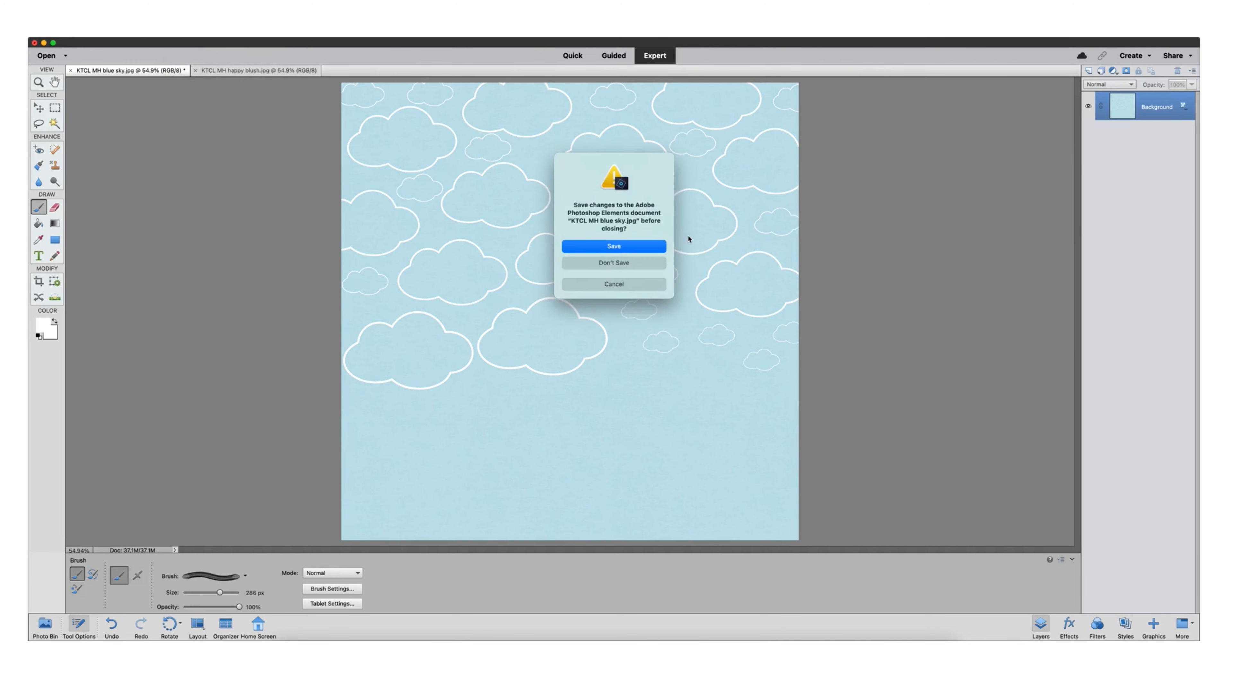
{"action": "left_click", "coordinate": [622, 247]}
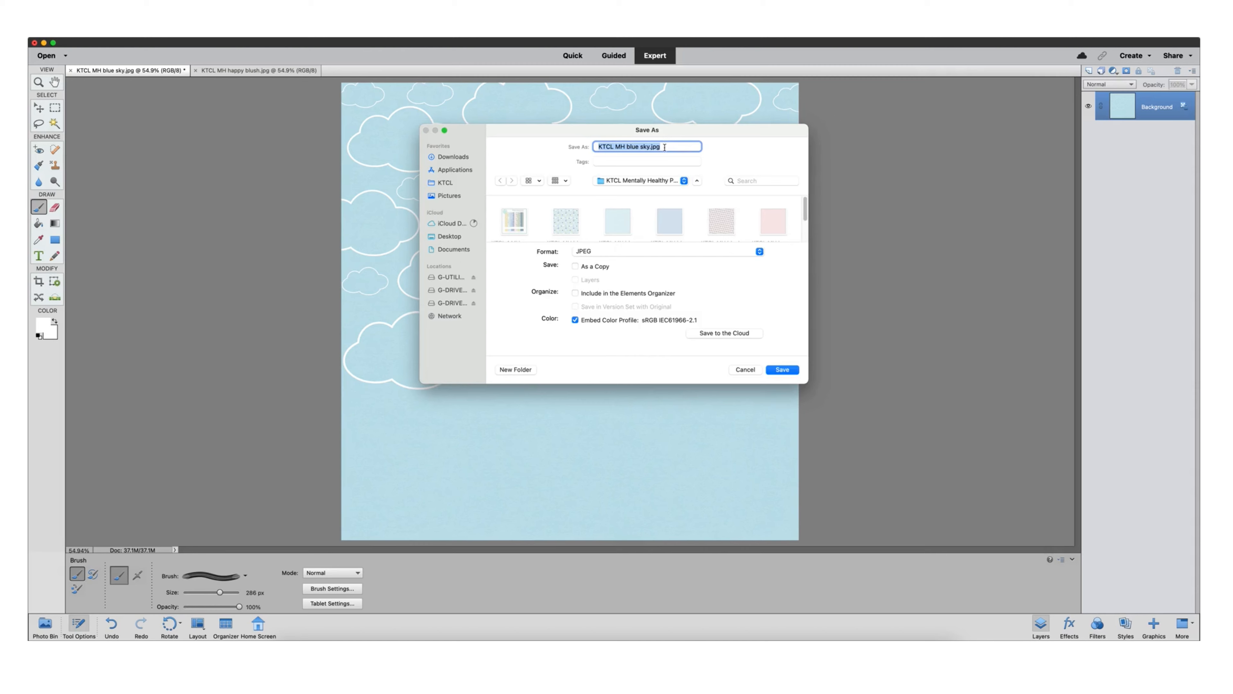
{"action": "type", "text": "louds"}
{"action": "left_click", "coordinate": [647, 181]}
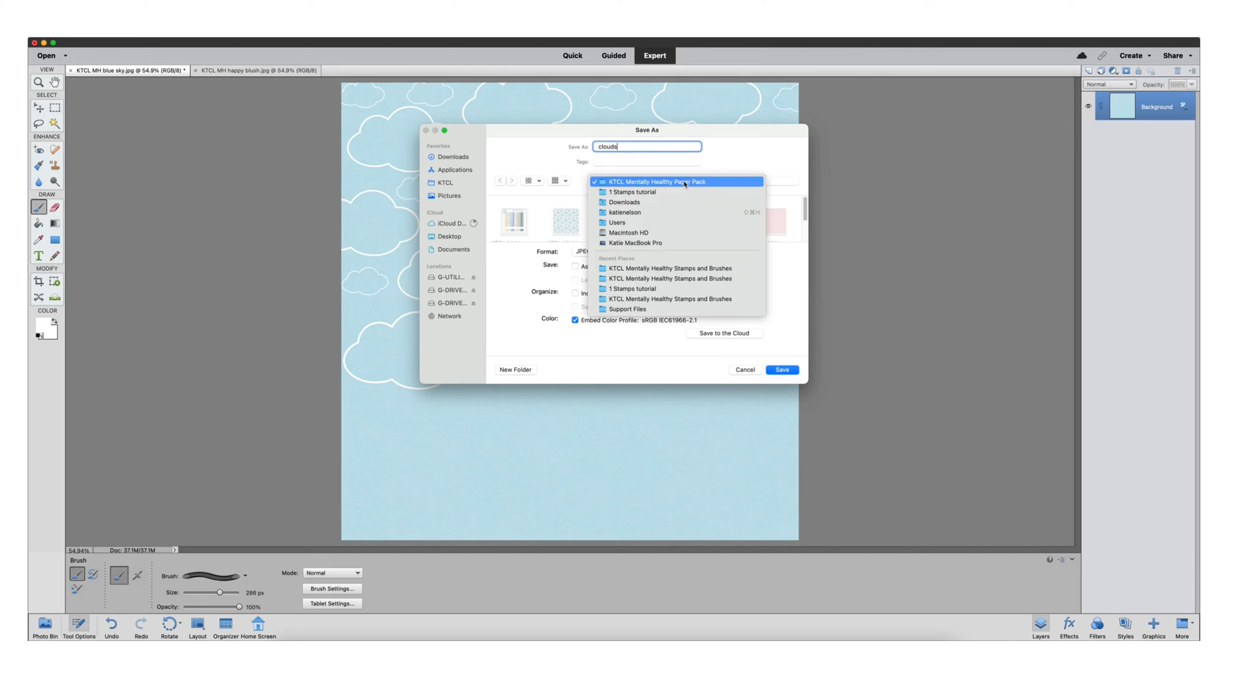
{"action": "left_click", "coordinate": [644, 206]}
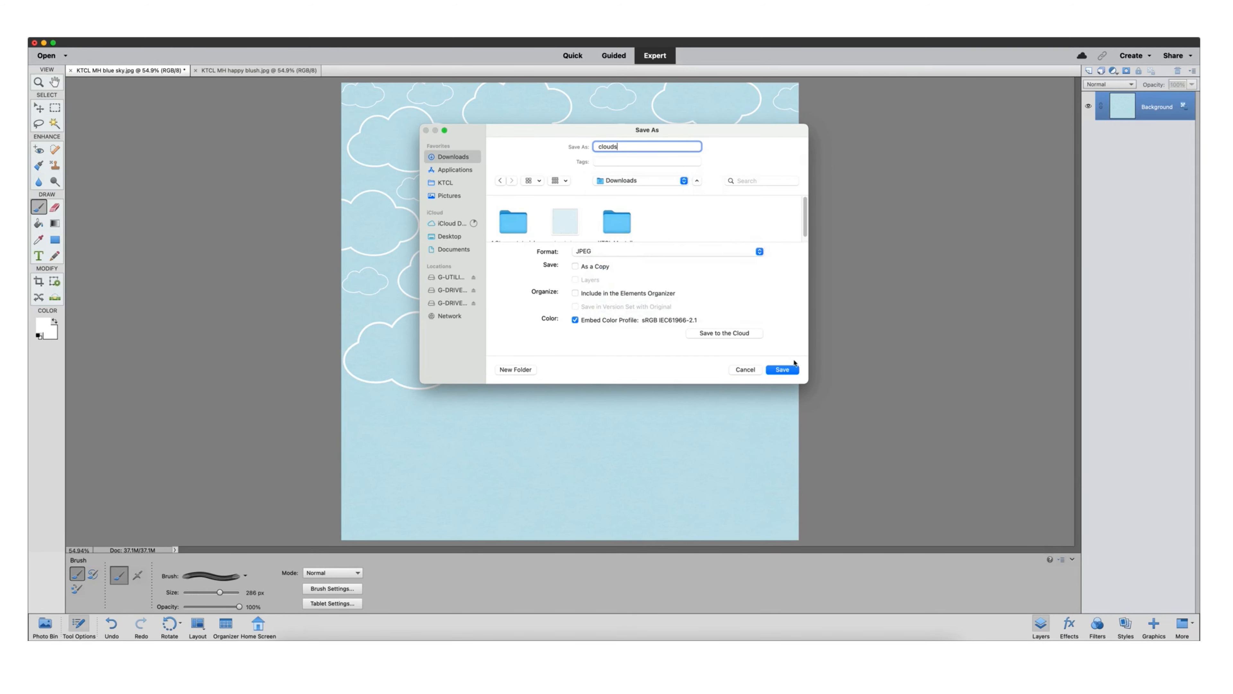
{"action": "left_click", "coordinate": [787, 372]}
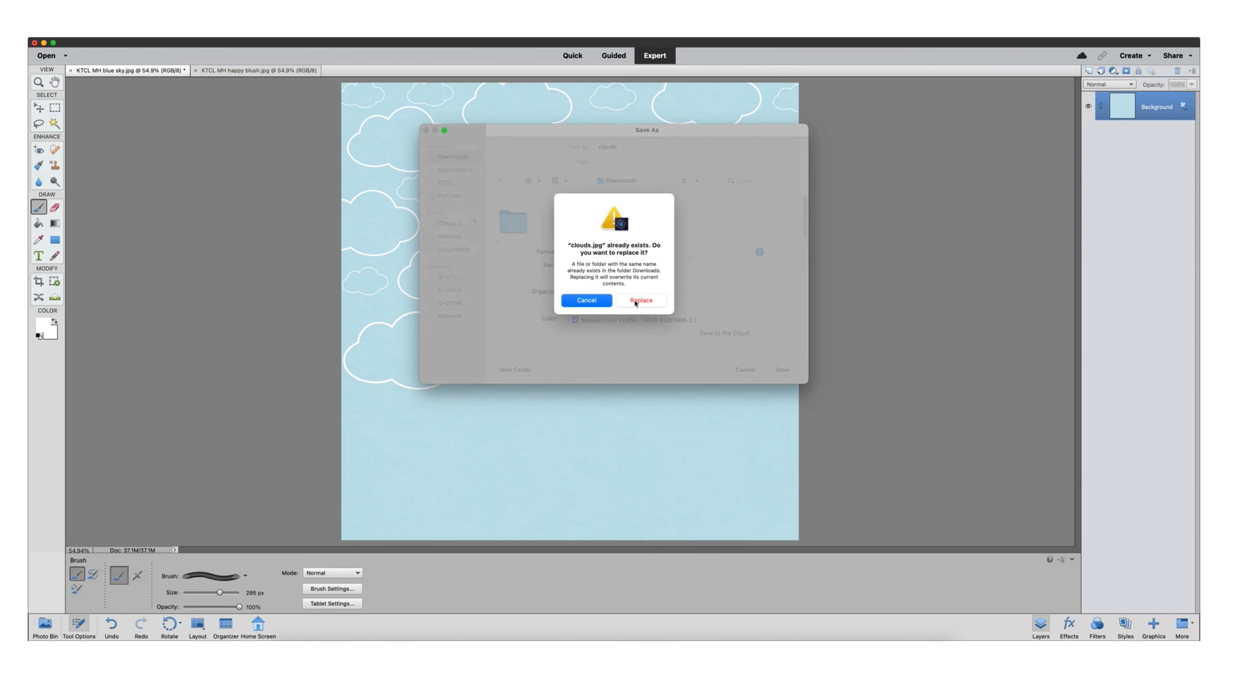
{"action": "left_click", "coordinate": [634, 296]}
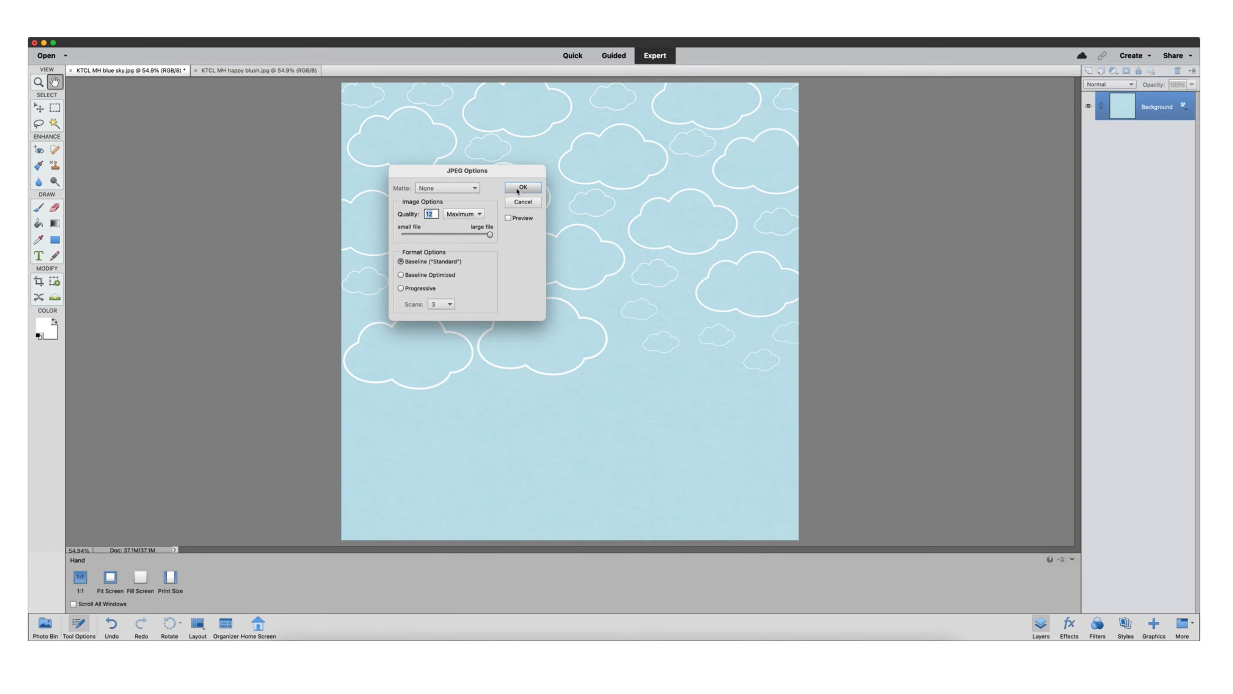
{"action": "left_click", "coordinate": [518, 188]}
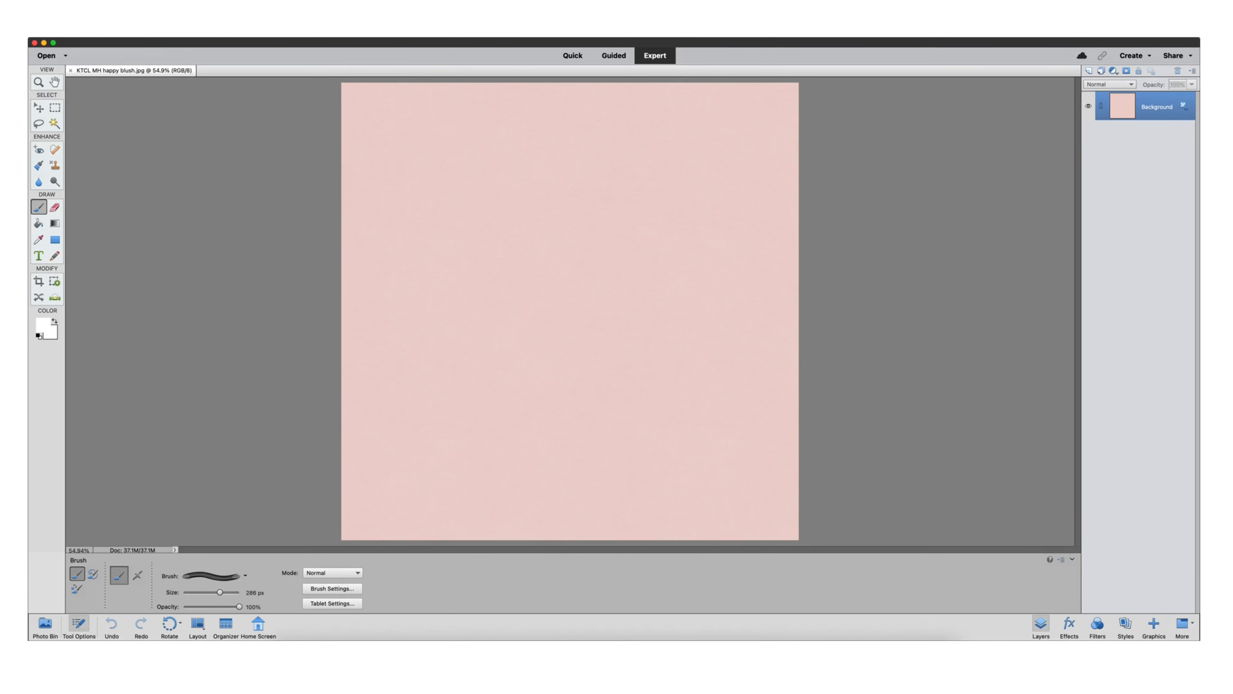
Set the foreground color to black (000000) for the happy blush paper.
{"action": "left_click", "coordinate": [48, 333]}
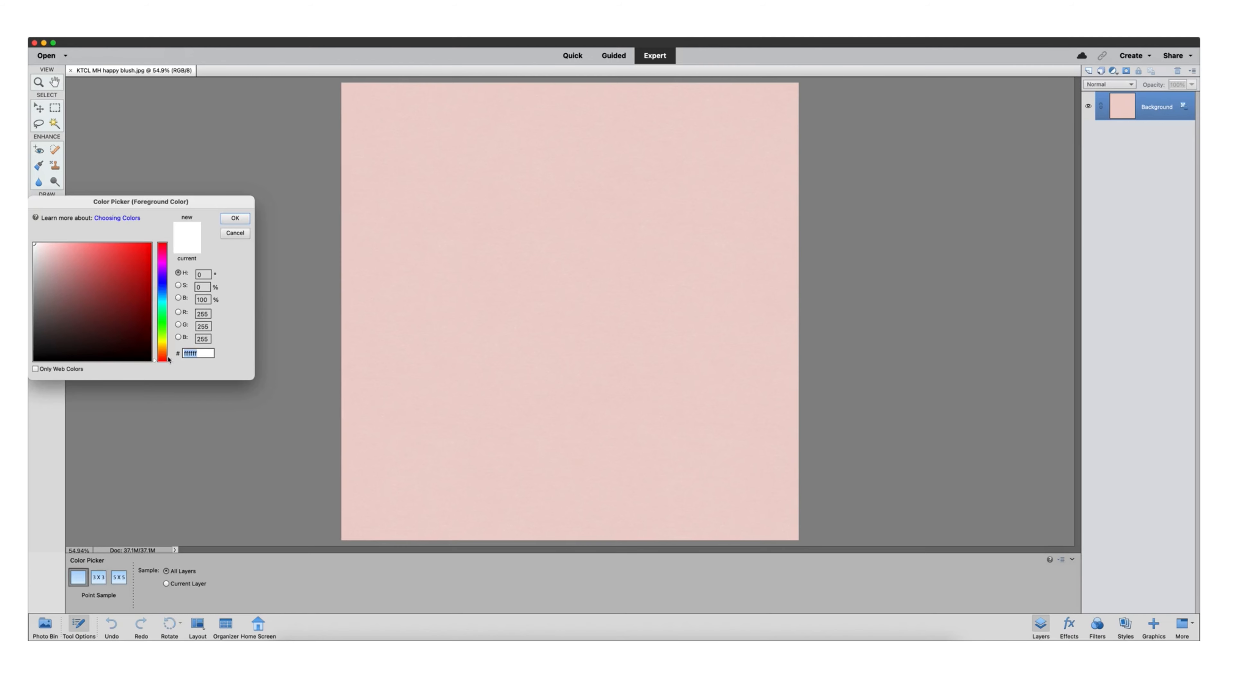
{"action": "left_click", "coordinate": [149, 359]}
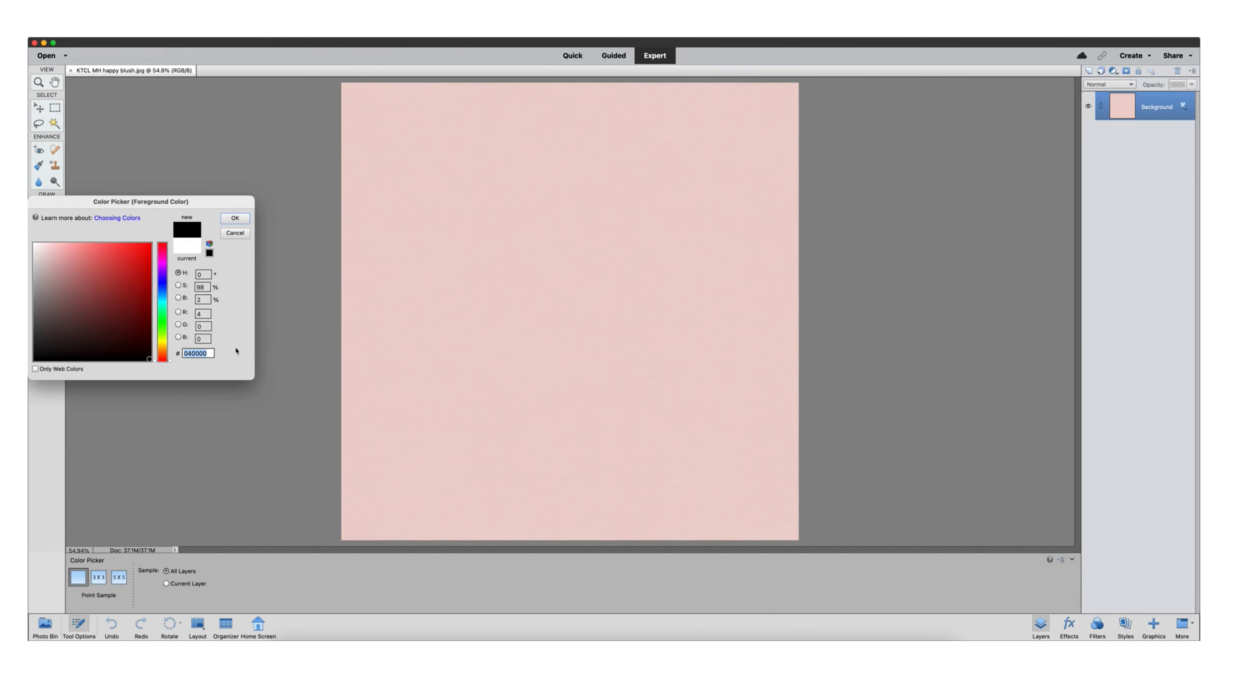
{"action": "type", "text": "00000"}
{"action": "left_click", "coordinate": [235, 218]}
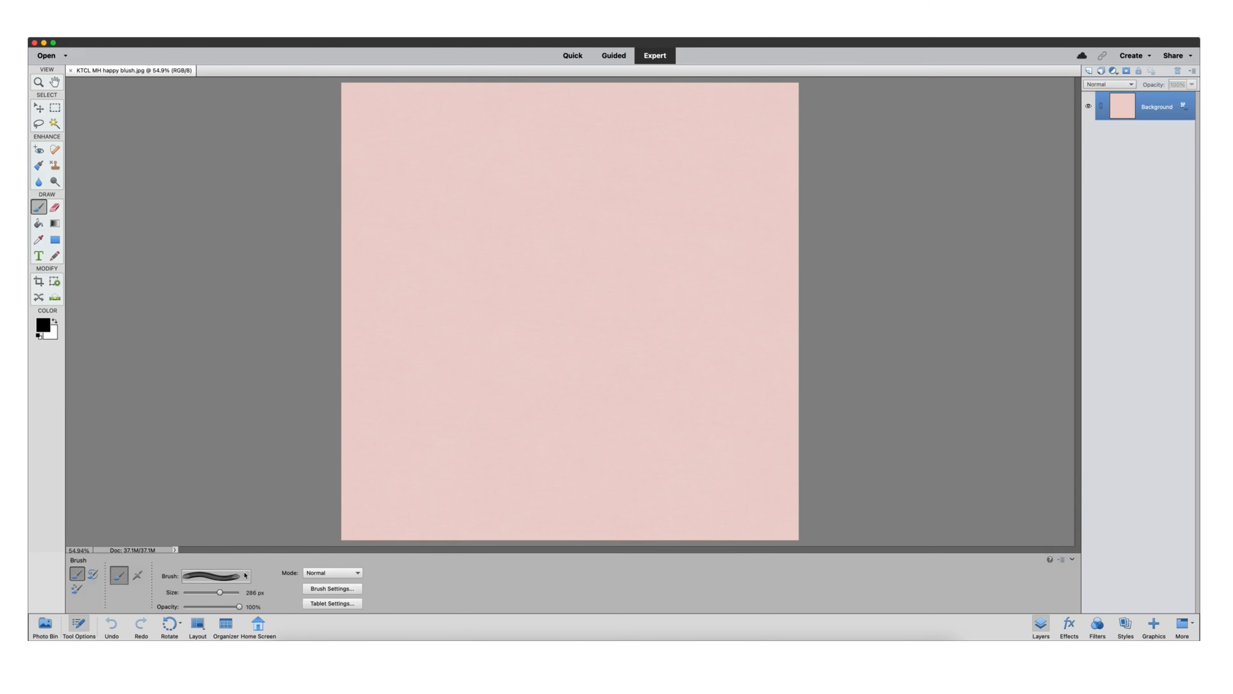
Choose the 786 px "Good vibes in good vibes out" brush and stamp it in black in the pink paper's upper left corner.
{"action": "left_click", "coordinate": [245, 575]}
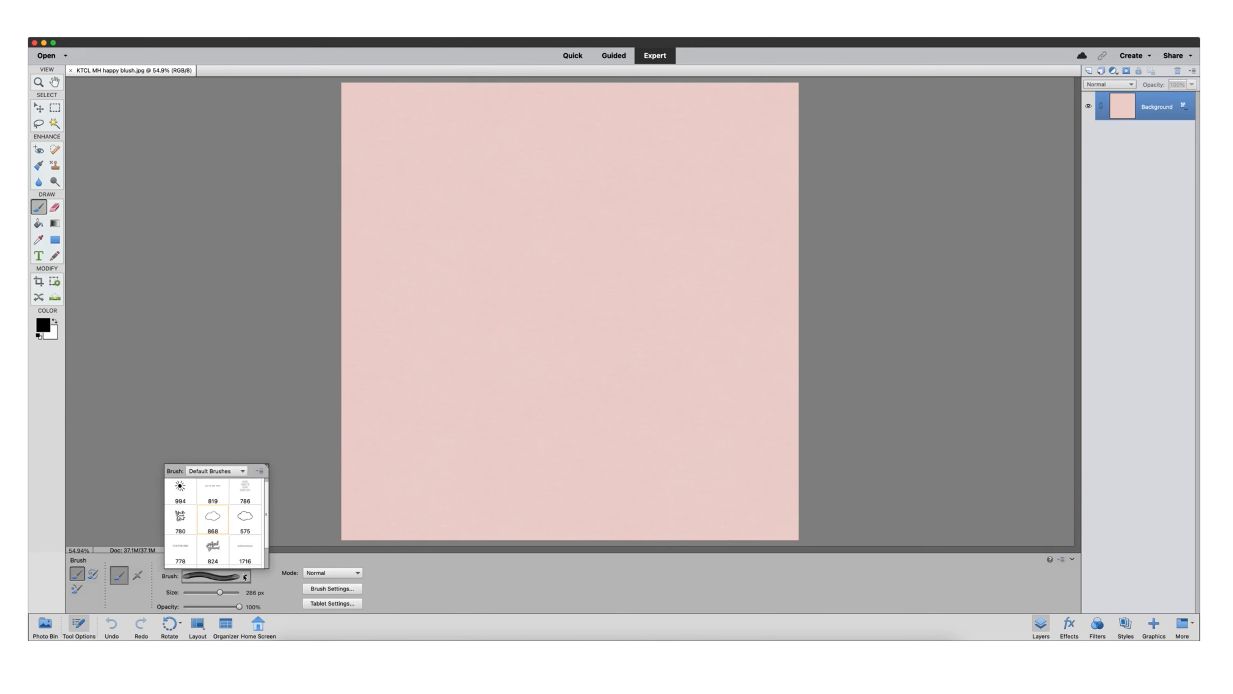
{"action": "left_click", "coordinate": [243, 491]}
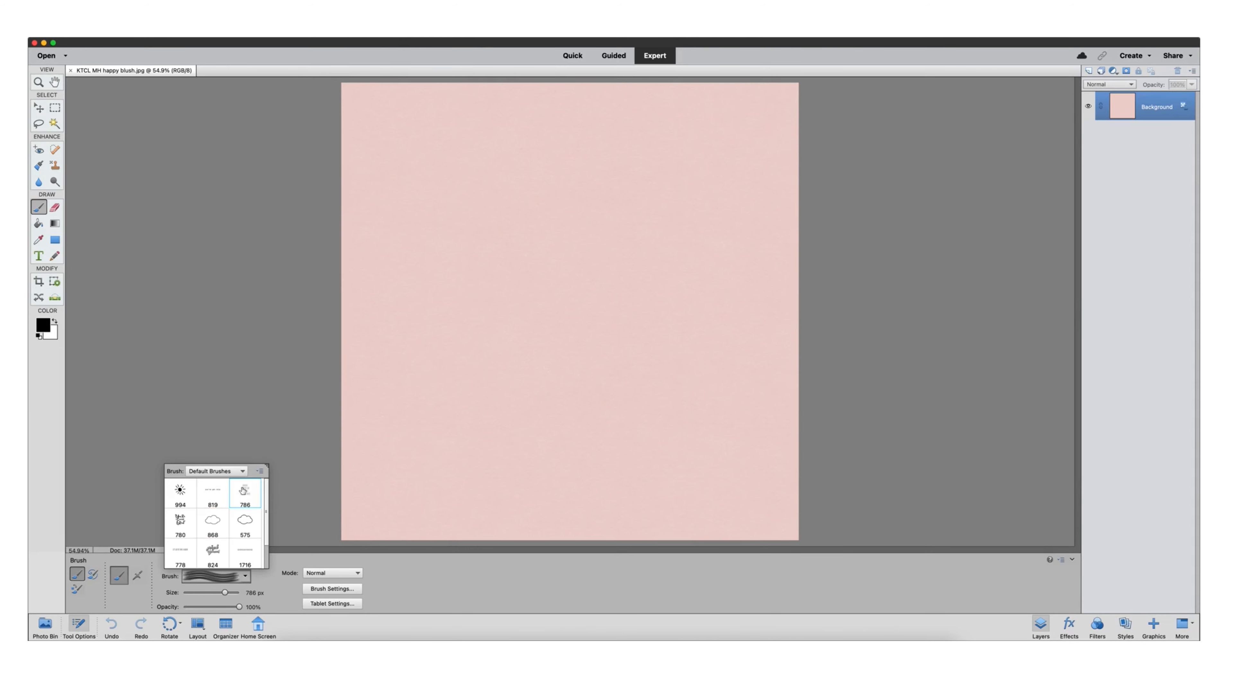
{"action": "left_click", "coordinate": [397, 152]}
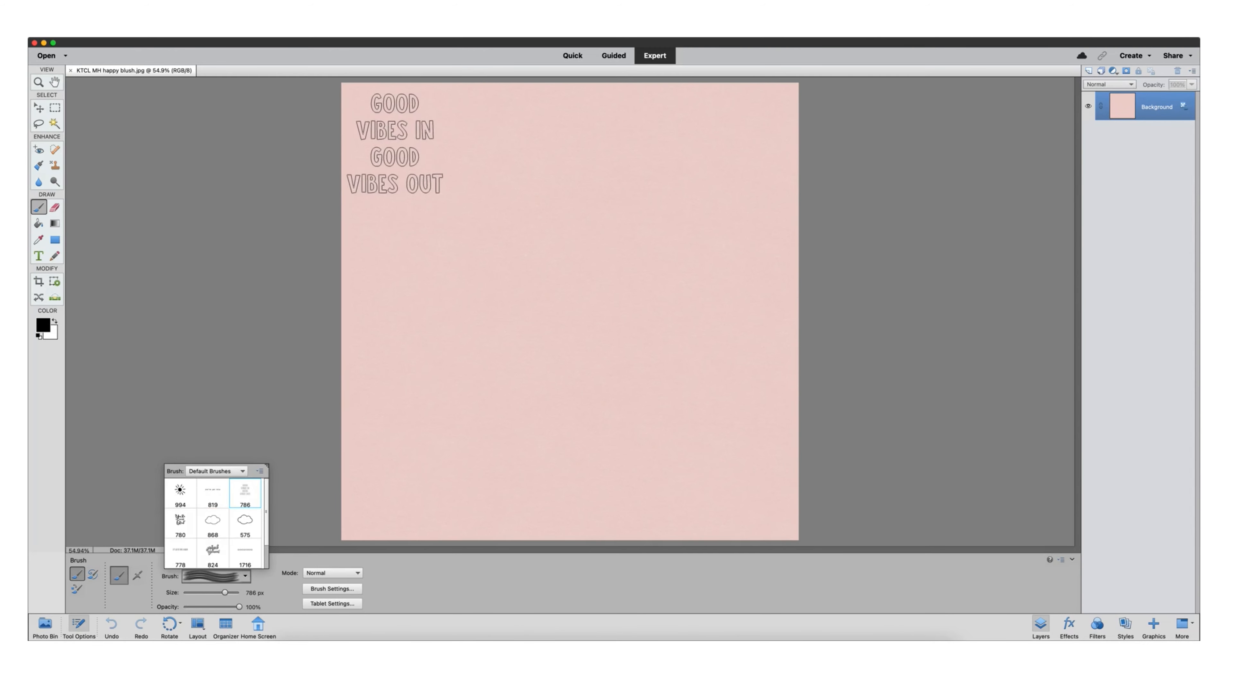
{"action": "left_click", "coordinate": [395, 144]}
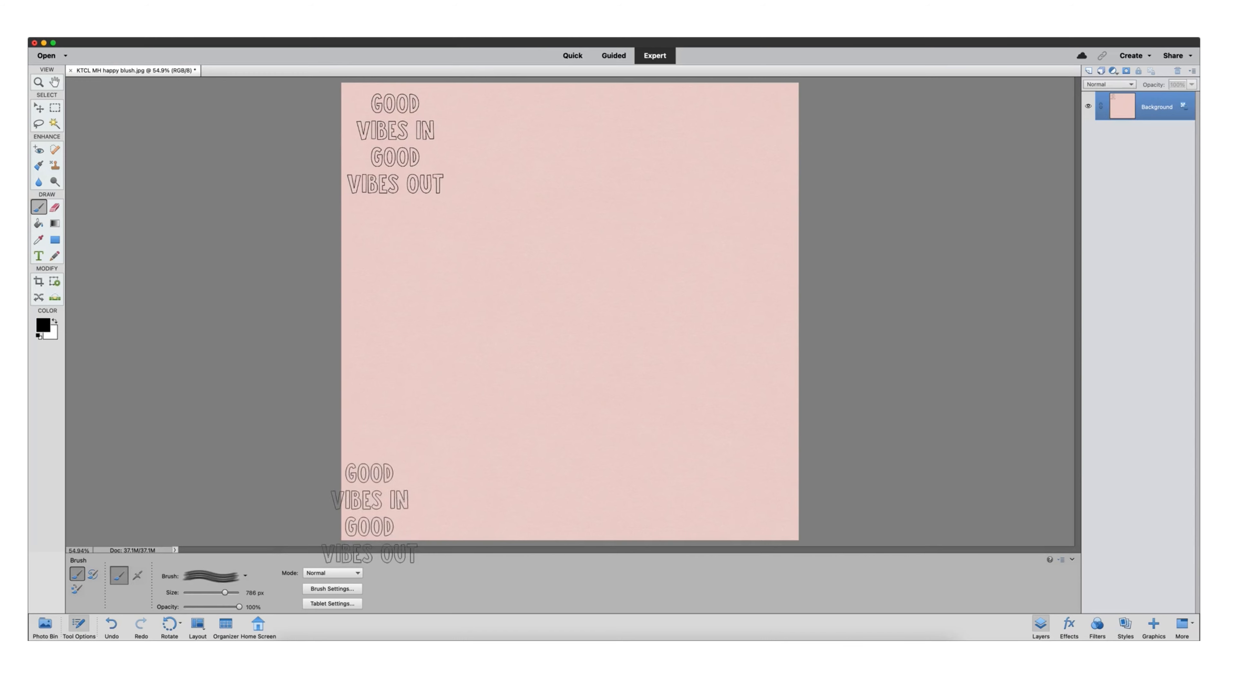
Change the foreground color to dark red (a83434) and stamp the phrase immediately right of the black one.
{"action": "left_click", "coordinate": [44, 325]}
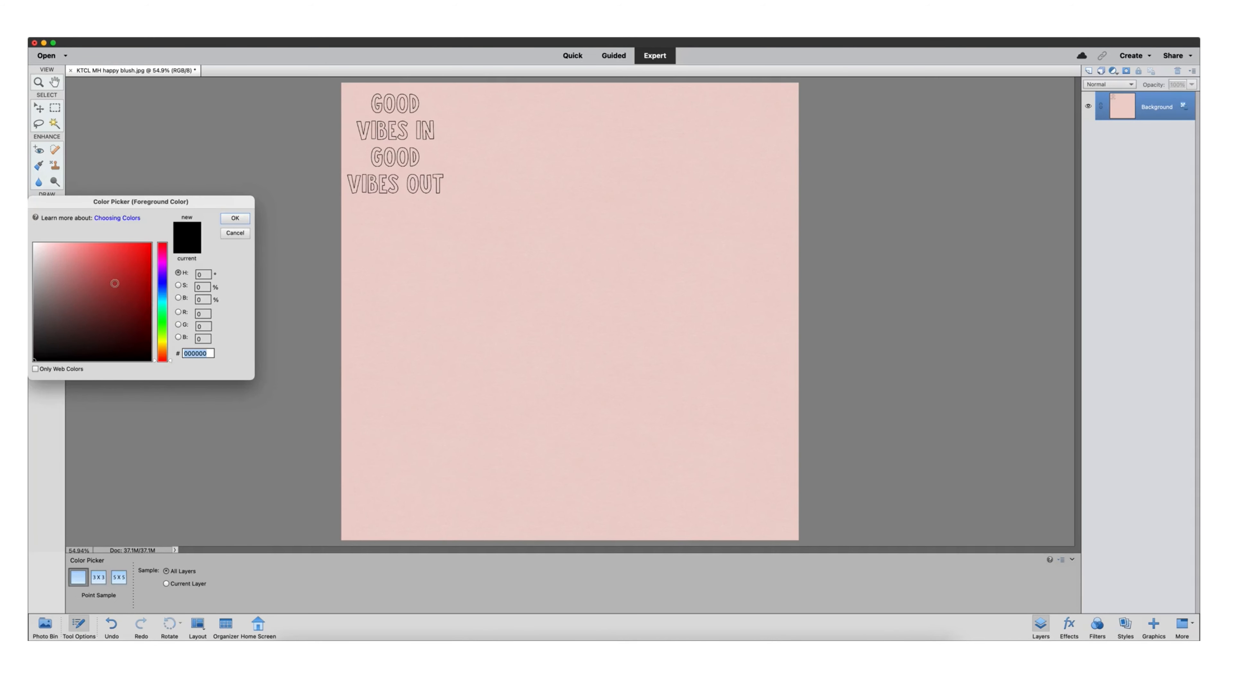
{"action": "left_click", "coordinate": [115, 284]}
{"action": "left_click", "coordinate": [235, 218]}
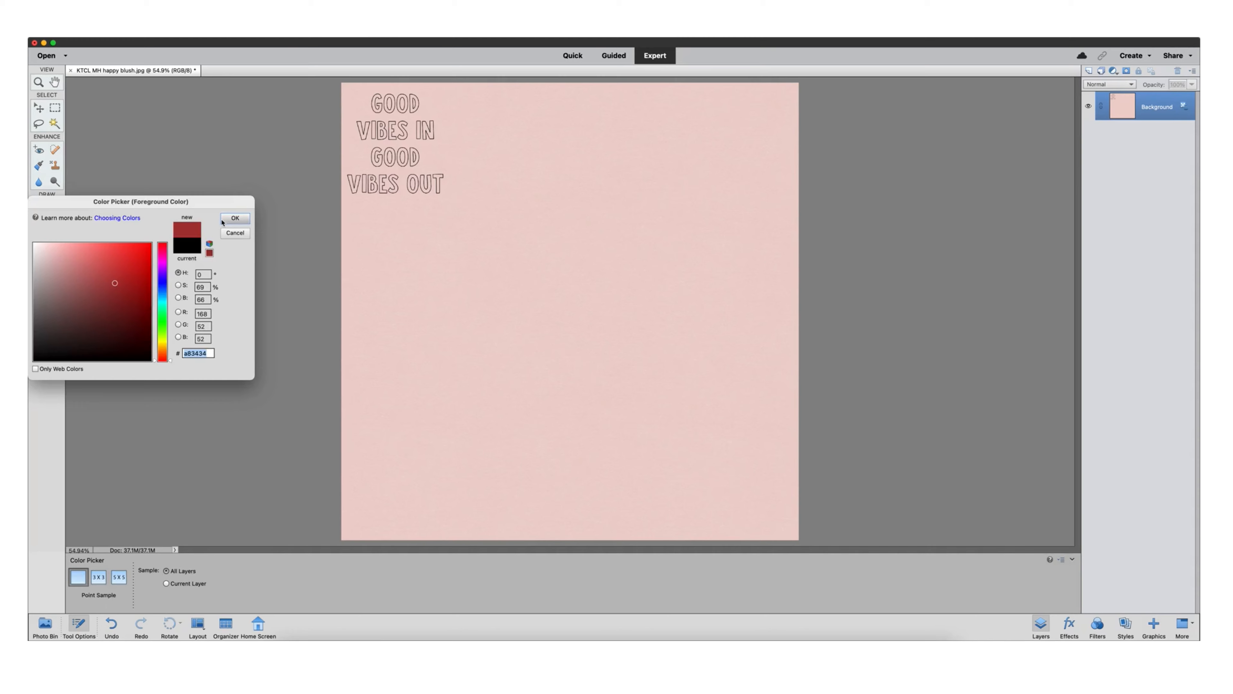
{"action": "left_click", "coordinate": [502, 143]}
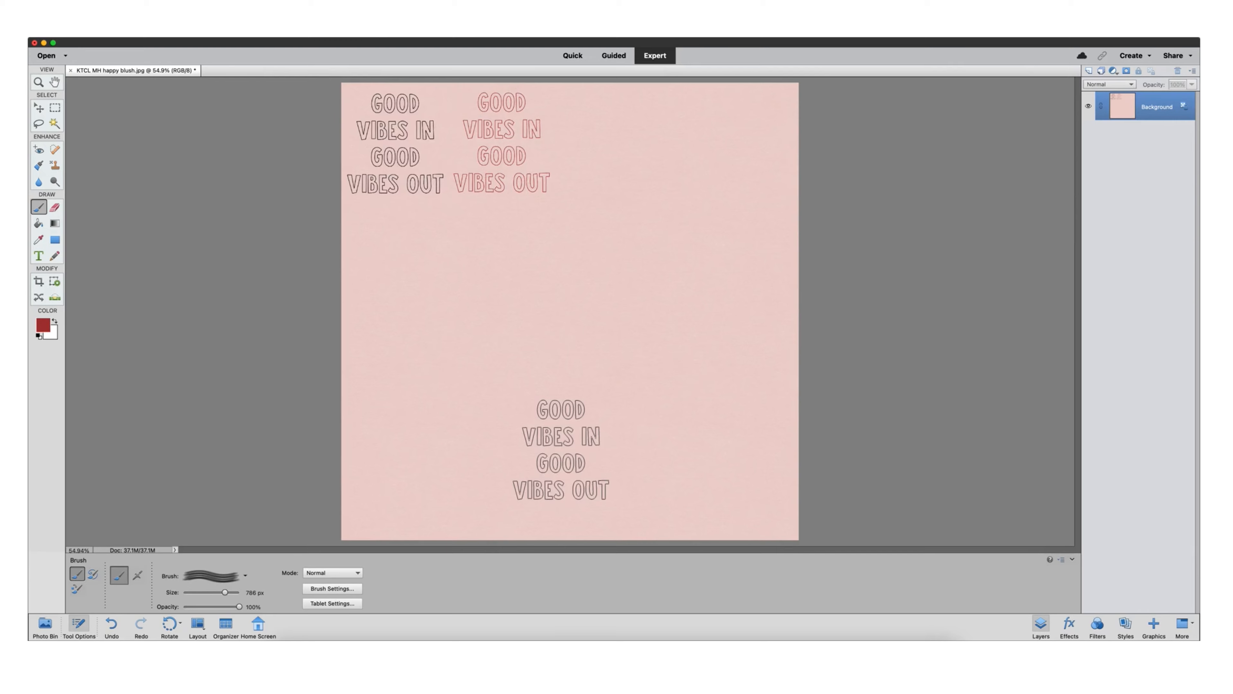
Set the foreground color back to black (000000).
{"action": "left_click", "coordinate": [44, 325]}
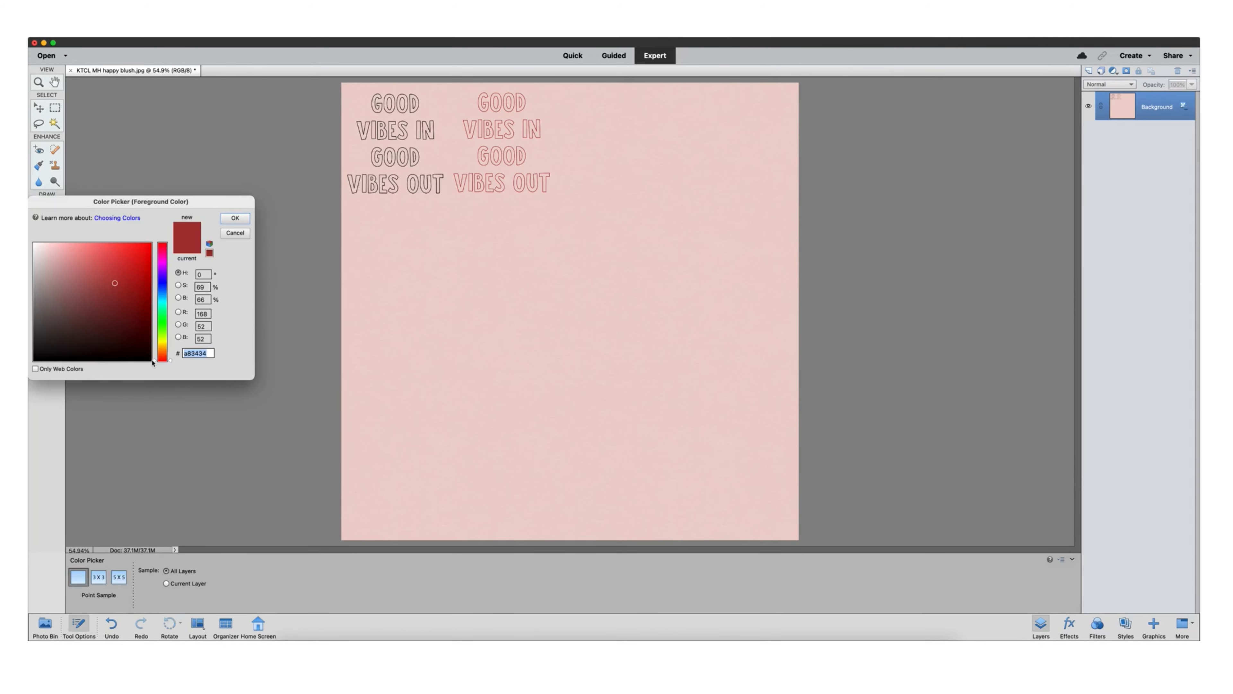
{"action": "left_click", "coordinate": [151, 360]}
{"action": "type", "text": "000000"}
{"action": "left_click", "coordinate": [234, 218]}
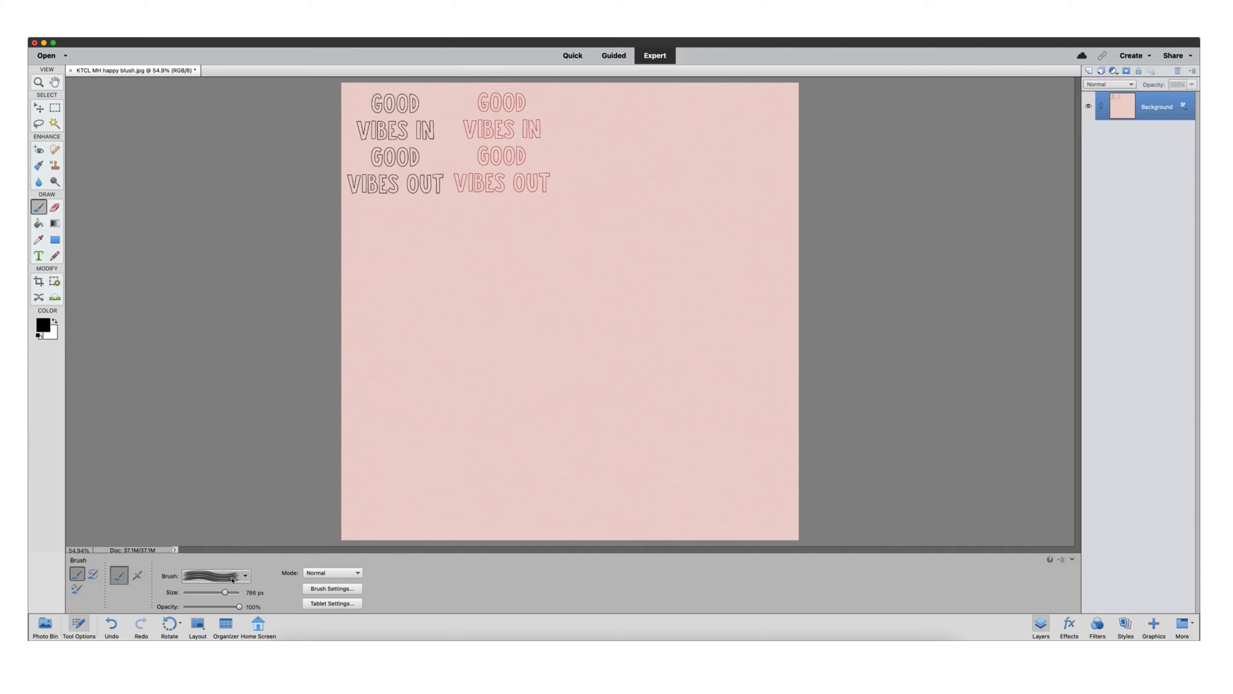
Stamp the phrase twice more along the paper's first row, once at 48% brush opacity and once at 25%.
{"action": "left_click_drag", "start_coordinate": [239, 607], "coordinate": [210, 607]}
{"action": "left_click", "coordinate": [610, 144]}
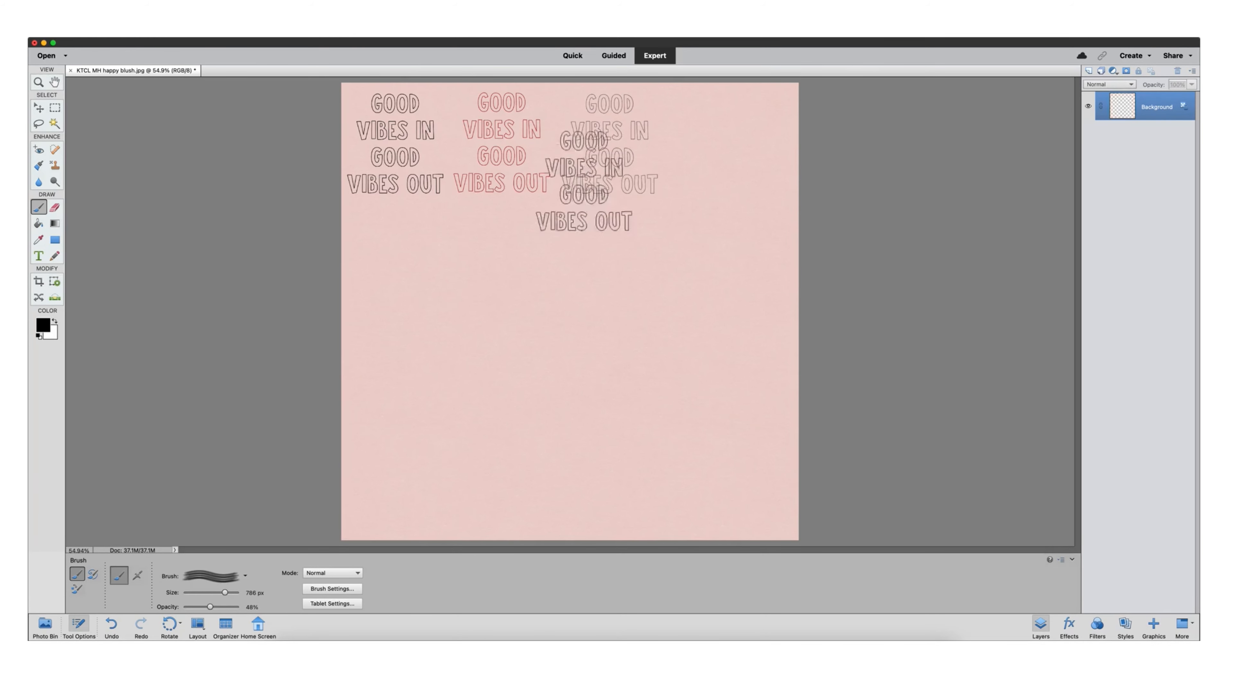
{"action": "left_click_drag", "start_coordinate": [210, 607], "coordinate": [196, 607]}
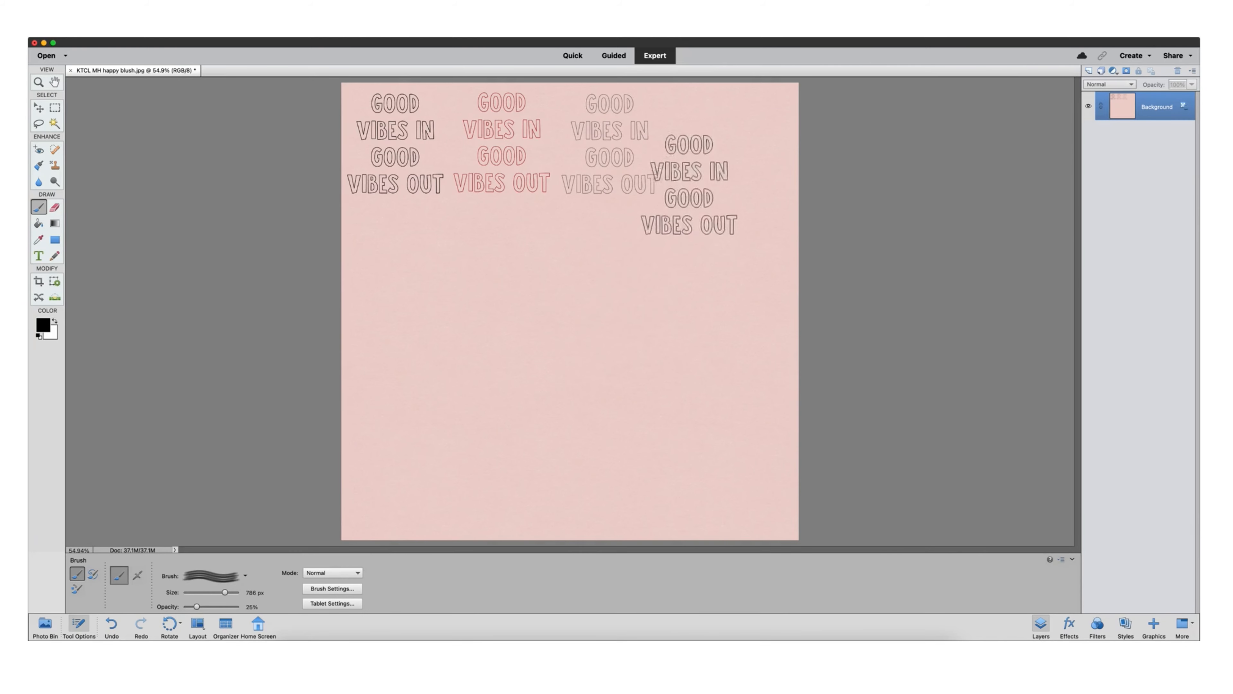
{"action": "left_click", "coordinate": [722, 144]}
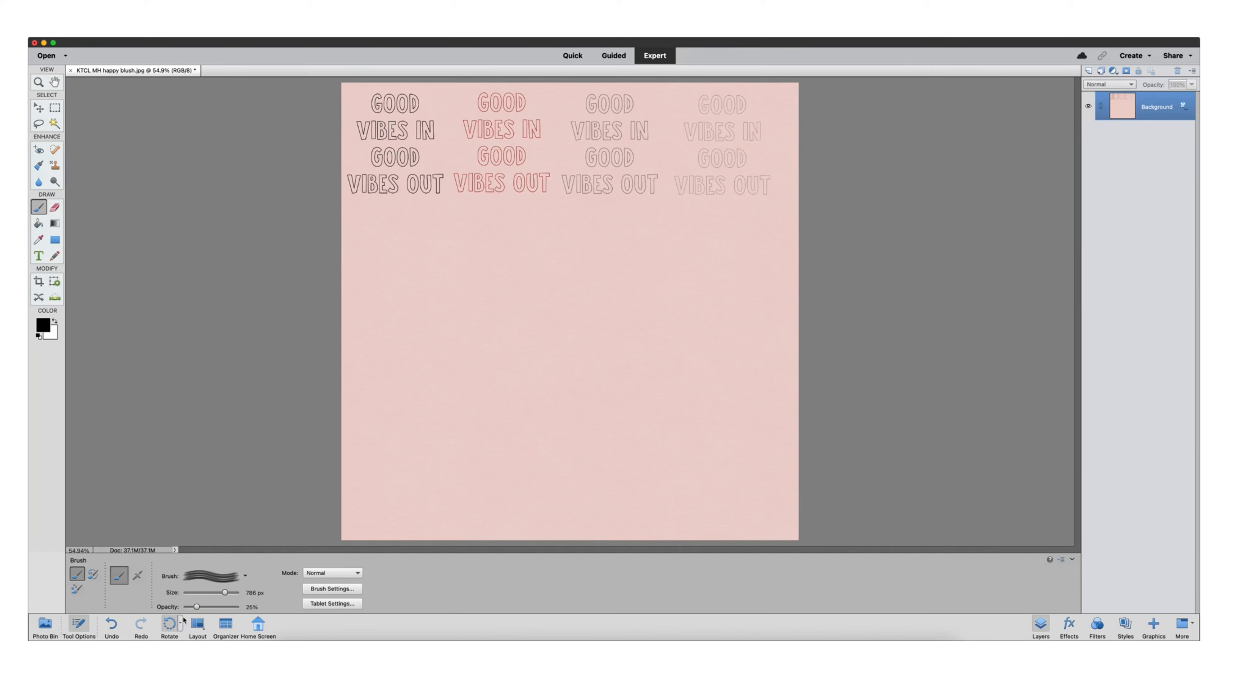
Restore the brush opacity to 100%, set its mode to Soft Light, and stamp the phrase below the first black one.
{"action": "left_click_drag", "start_coordinate": [197, 607], "coordinate": [272, 609]}
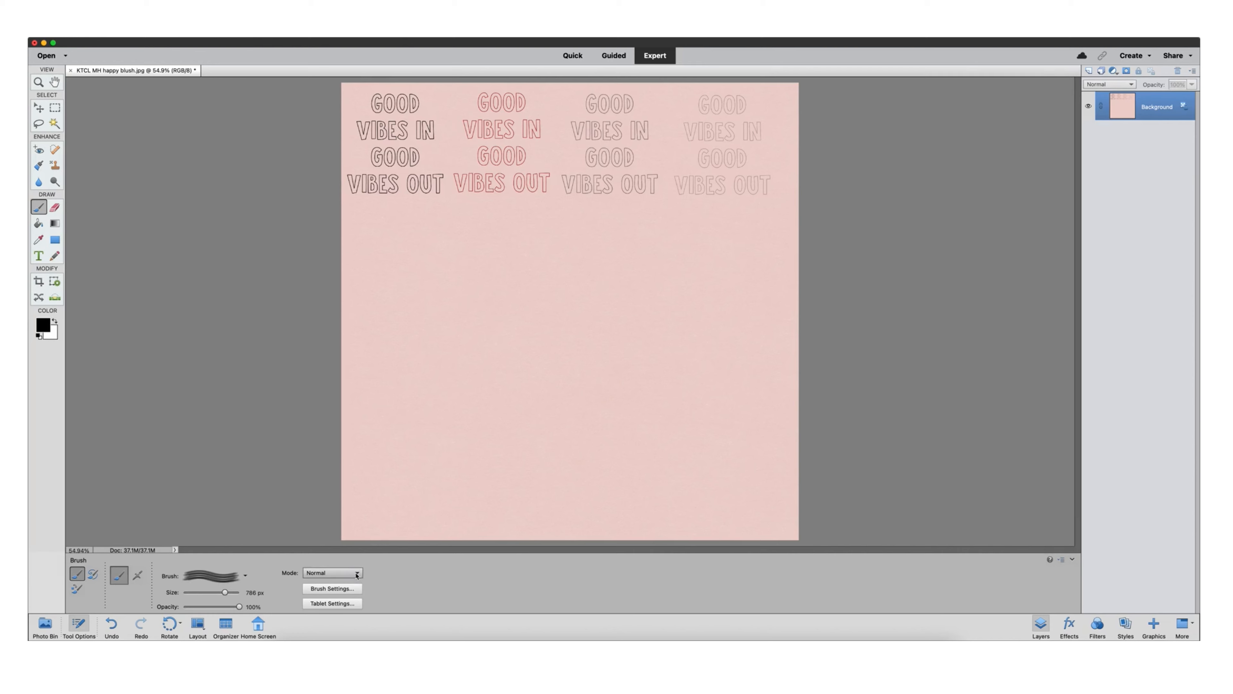
{"action": "left_click", "coordinate": [356, 574]}
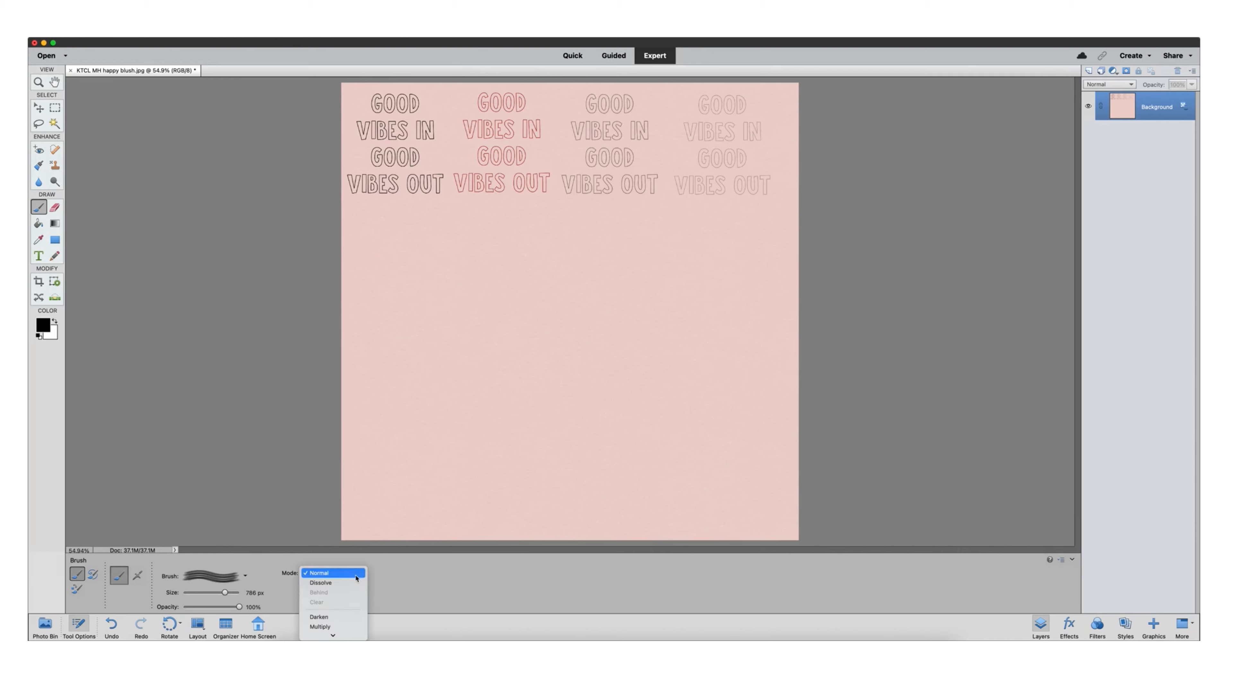
{"action": "scroll", "coordinate": [357, 581], "scroll_direction": "down", "scroll_amount": 5}
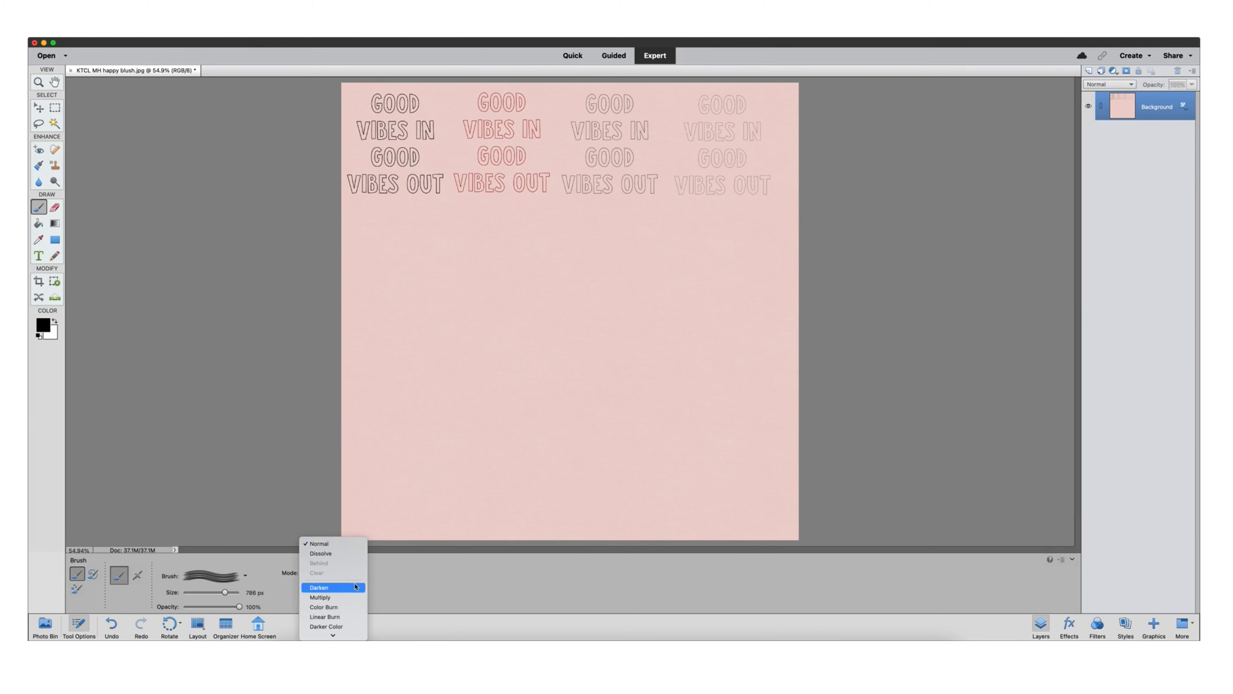
{"action": "scroll", "coordinate": [356, 587], "scroll_direction": "down", "scroll_amount": 3}
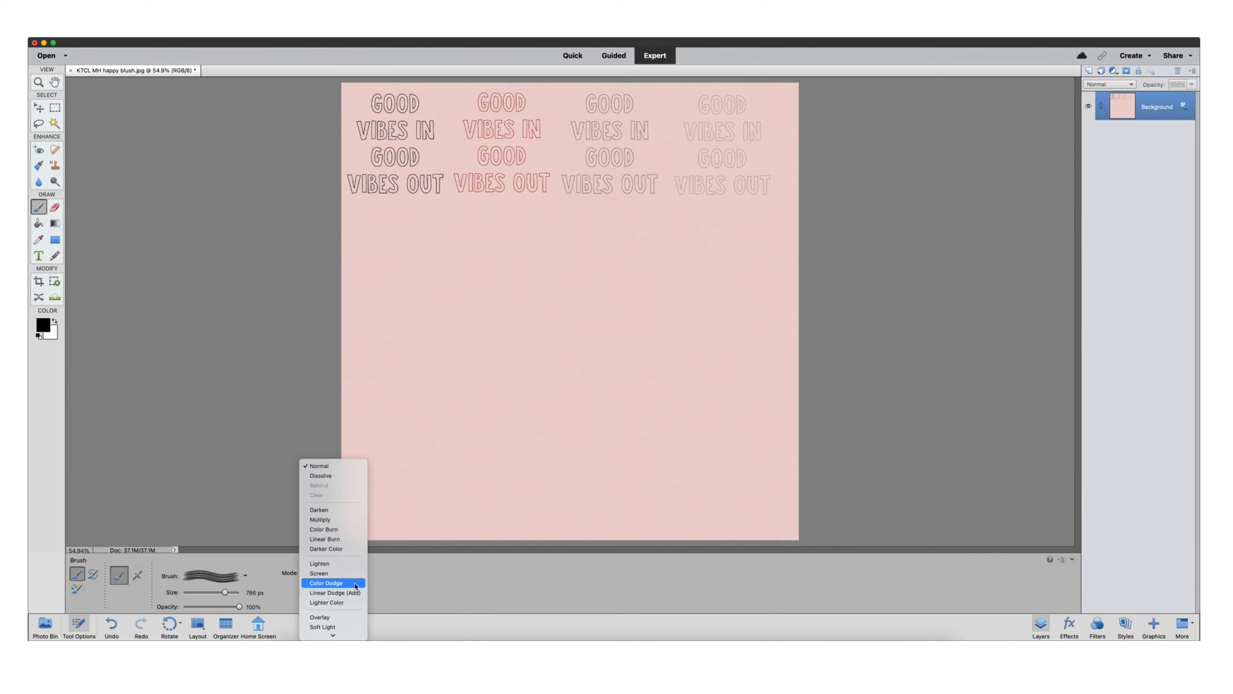
{"action": "scroll", "coordinate": [356, 586], "scroll_direction": "down", "scroll_amount": 4}
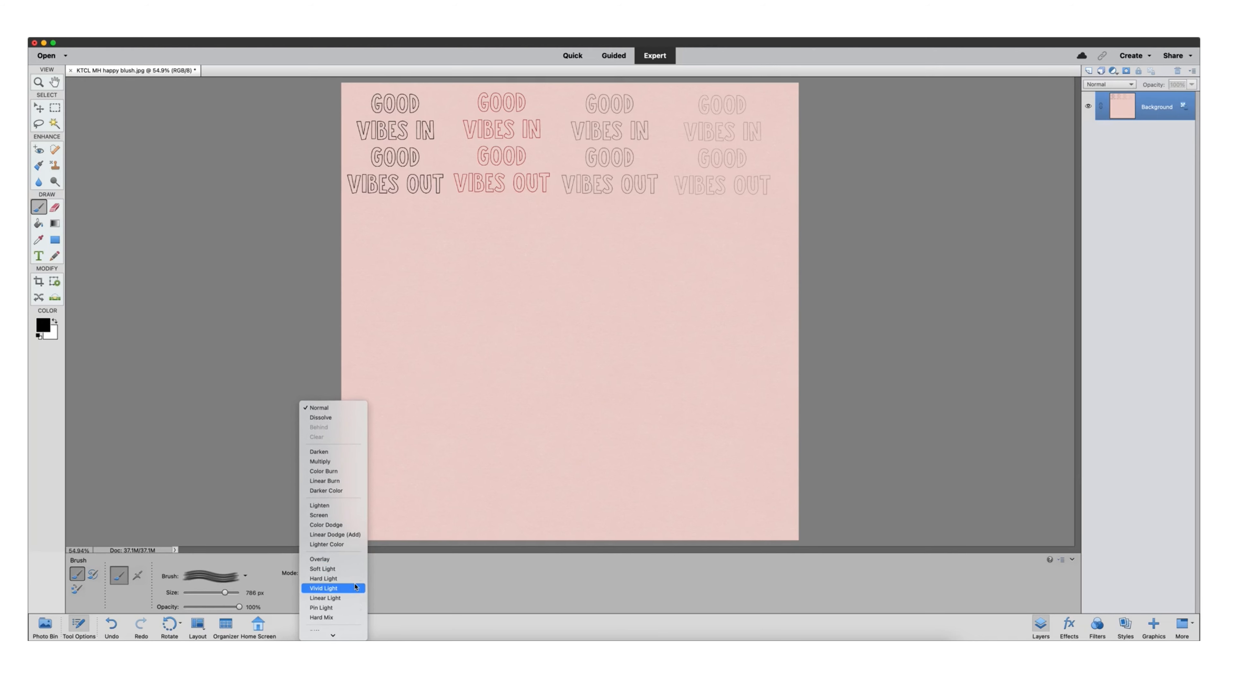
{"action": "left_click", "coordinate": [323, 568]}
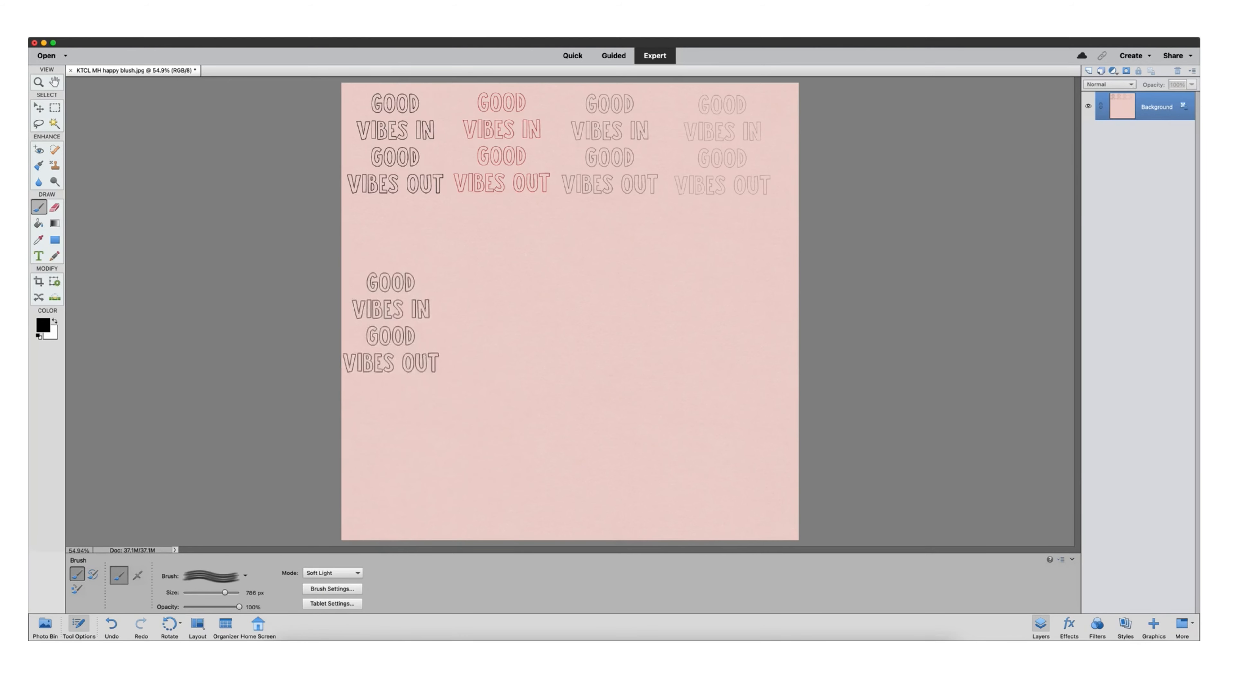
{"action": "left_click", "coordinate": [398, 254]}
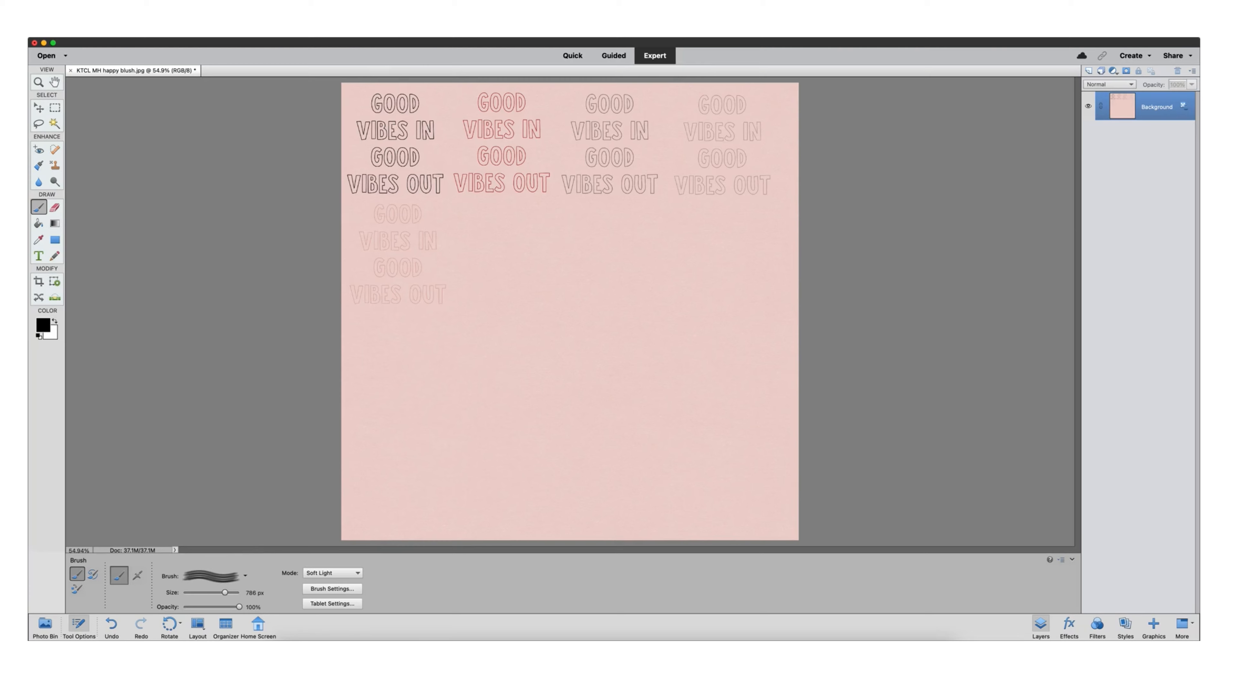
Switch the brush mode to Color Burn and stamp the phrase below the red one, beside the Soft Light stamp.
{"action": "left_click", "coordinate": [357, 576]}
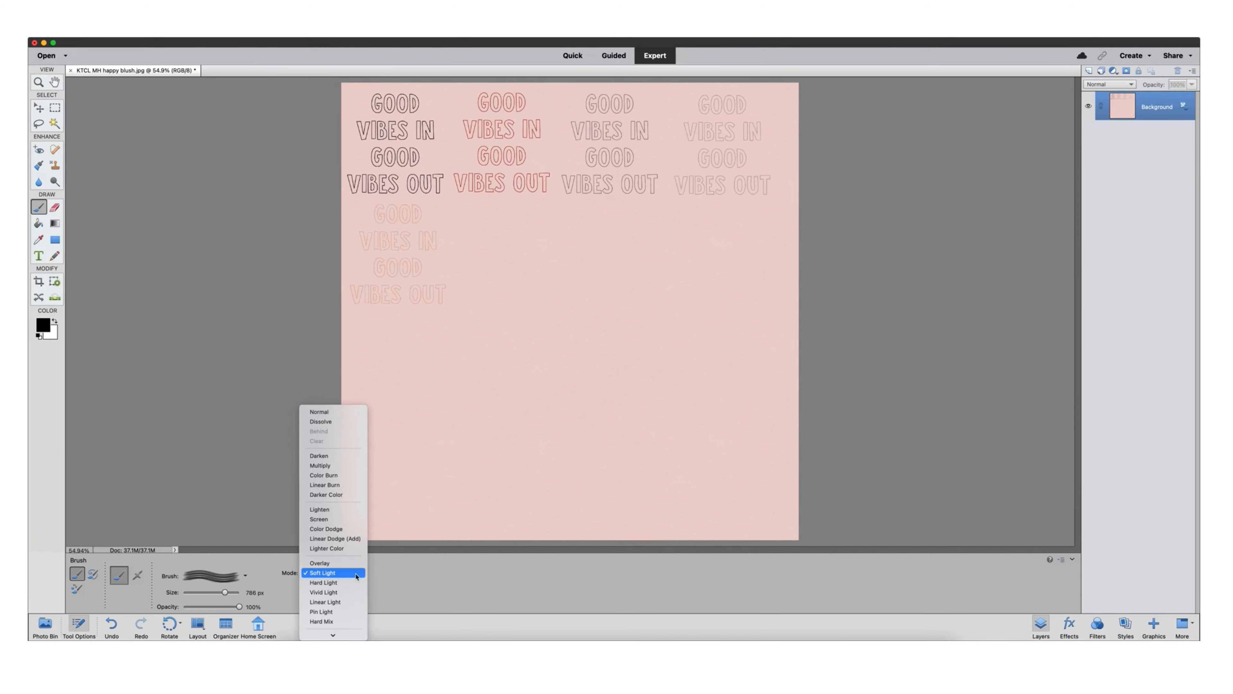
{"action": "scroll", "coordinate": [355, 579], "scroll_direction": "down", "scroll_amount": 3}
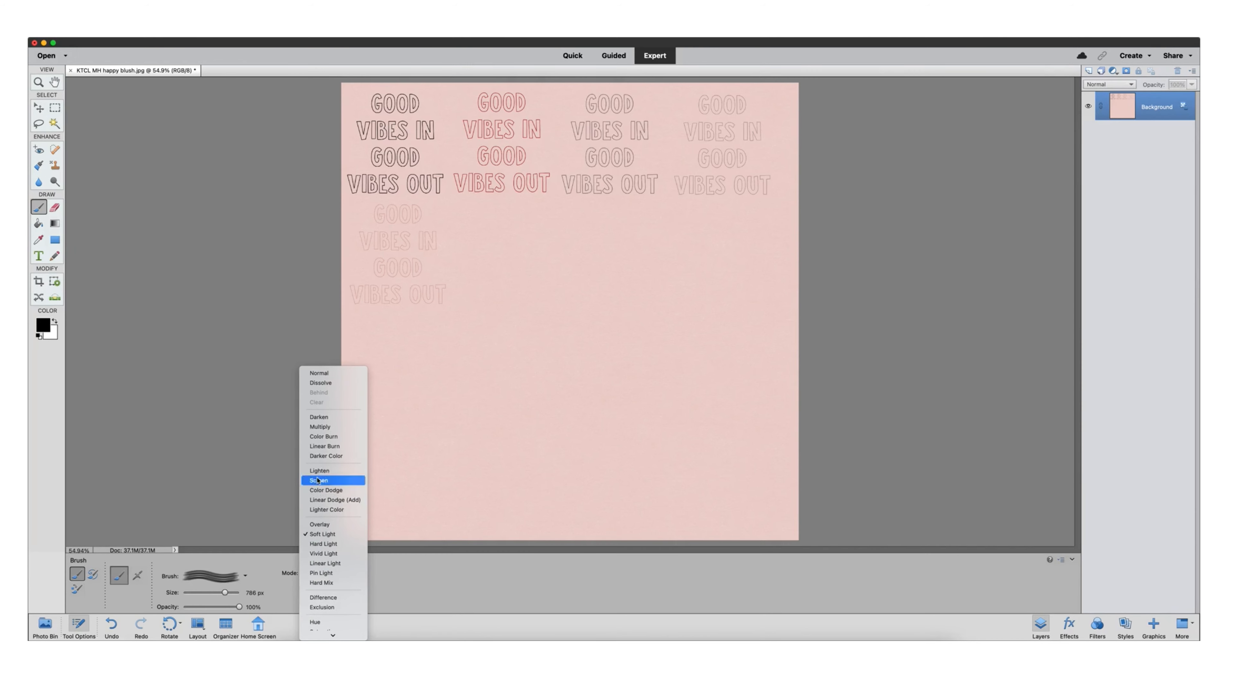
{"action": "left_click", "coordinate": [330, 436]}
{"action": "left_click", "coordinate": [484, 266]}
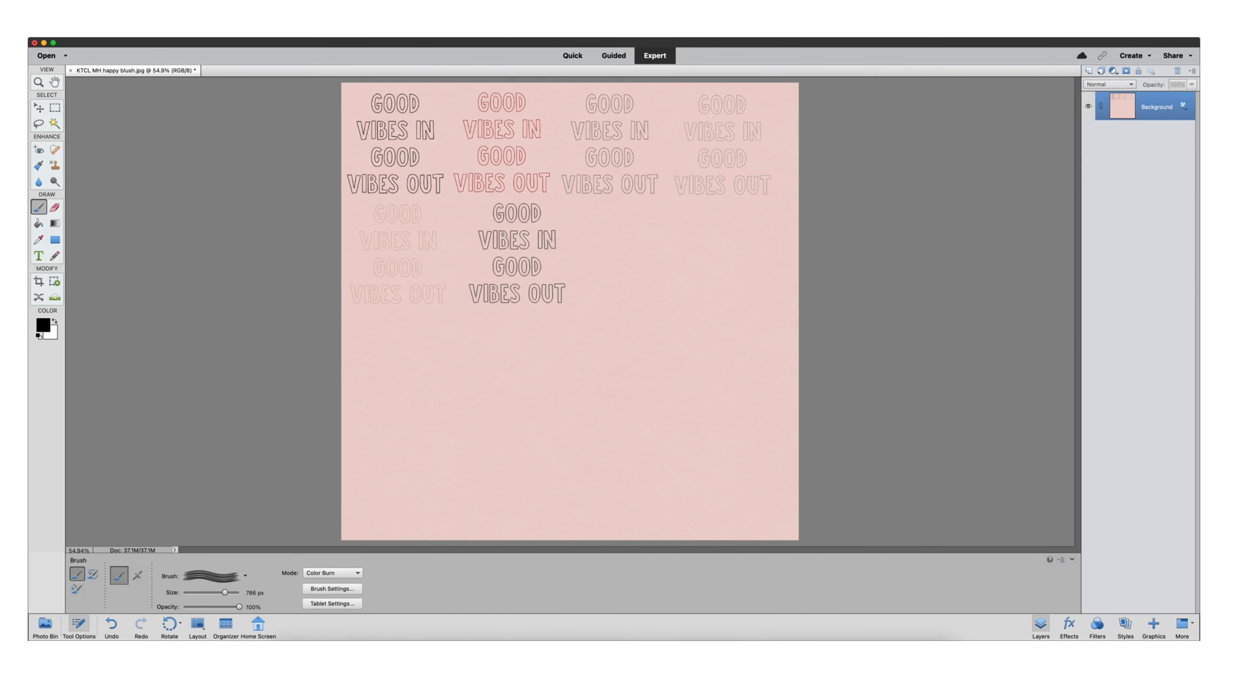
{"action": "left_click", "coordinate": [510, 256]}
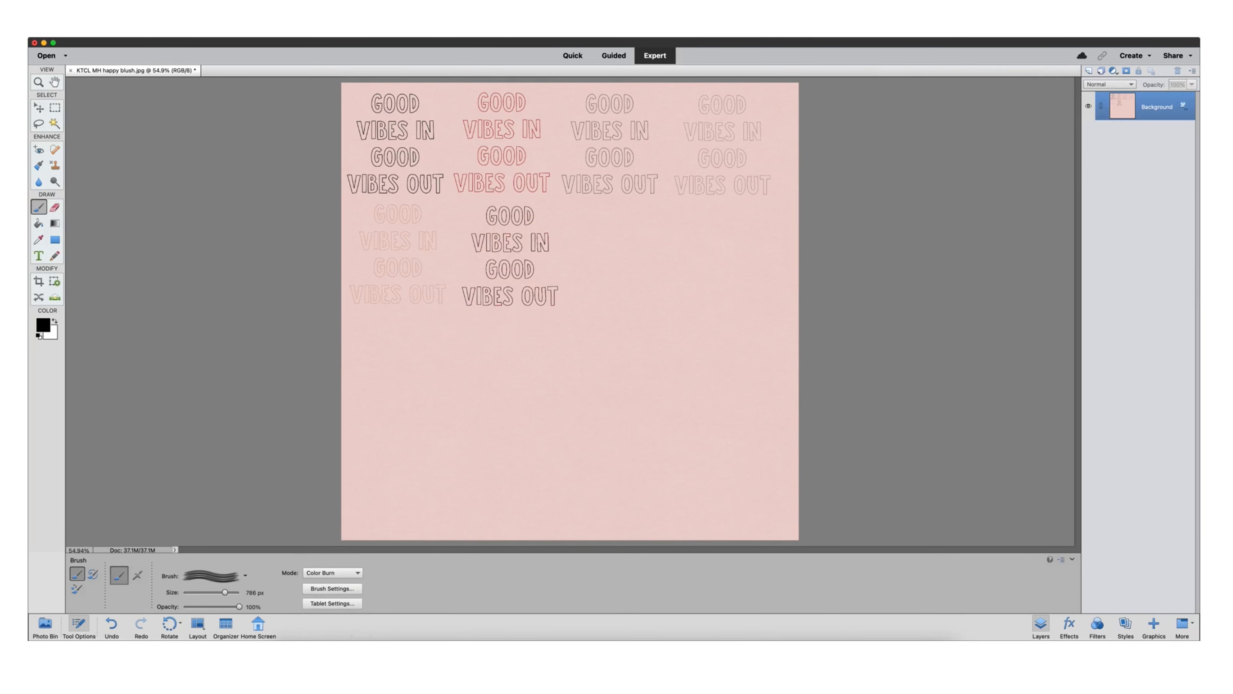
Return the brush mode to Normal, set its hue jitter to 83%, and stamp the phrase beside the Color Burn stamp in the second row.
{"action": "left_click", "coordinate": [355, 575]}
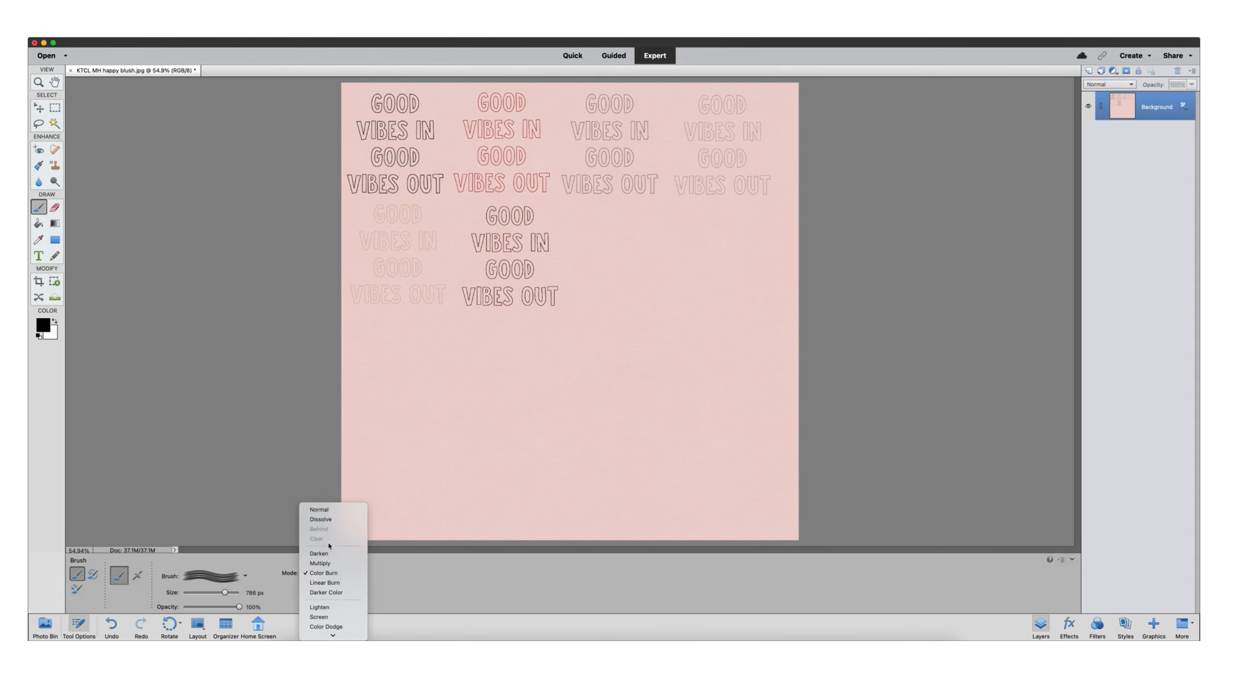
{"action": "left_click", "coordinate": [330, 510]}
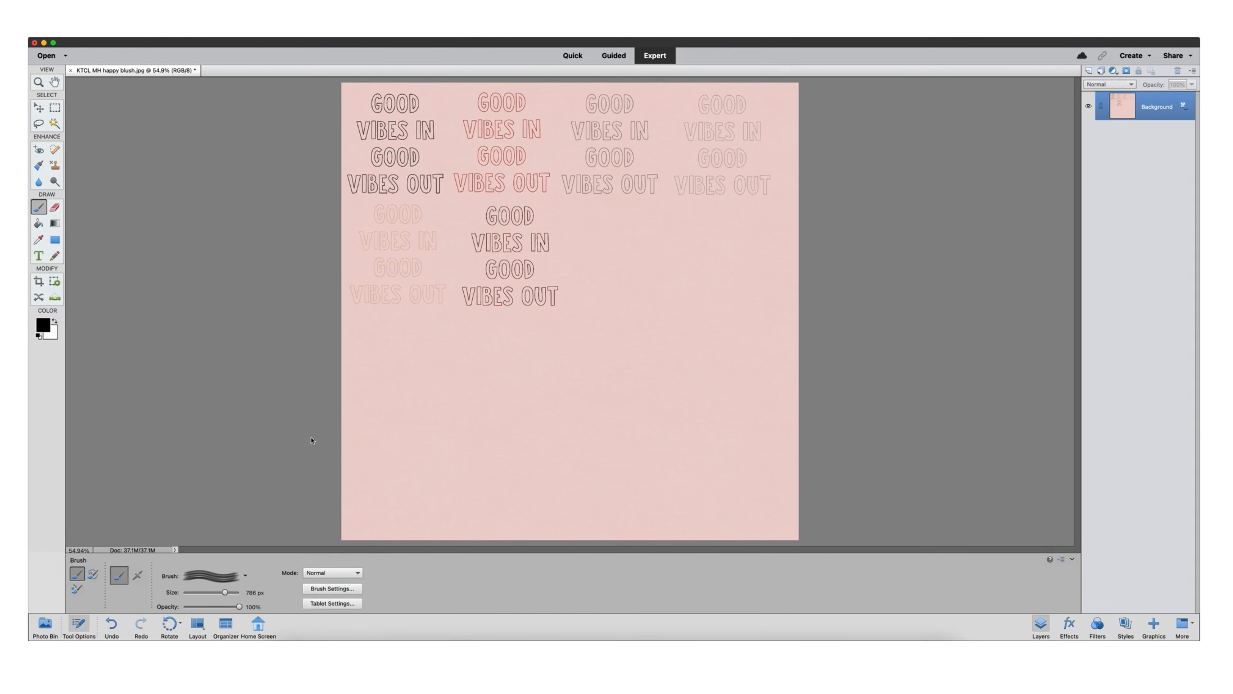
{"action": "left_click", "coordinate": [333, 589]}
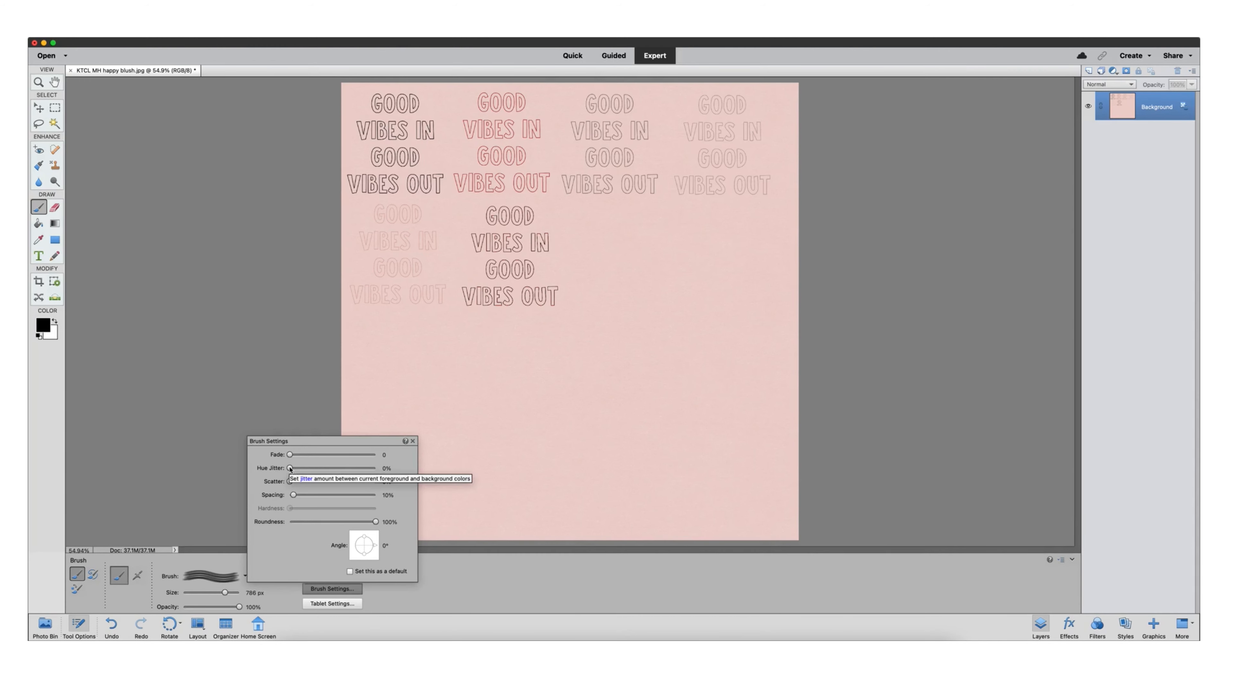
{"action": "left_click_drag", "start_coordinate": [290, 468], "coordinate": [361, 469]}
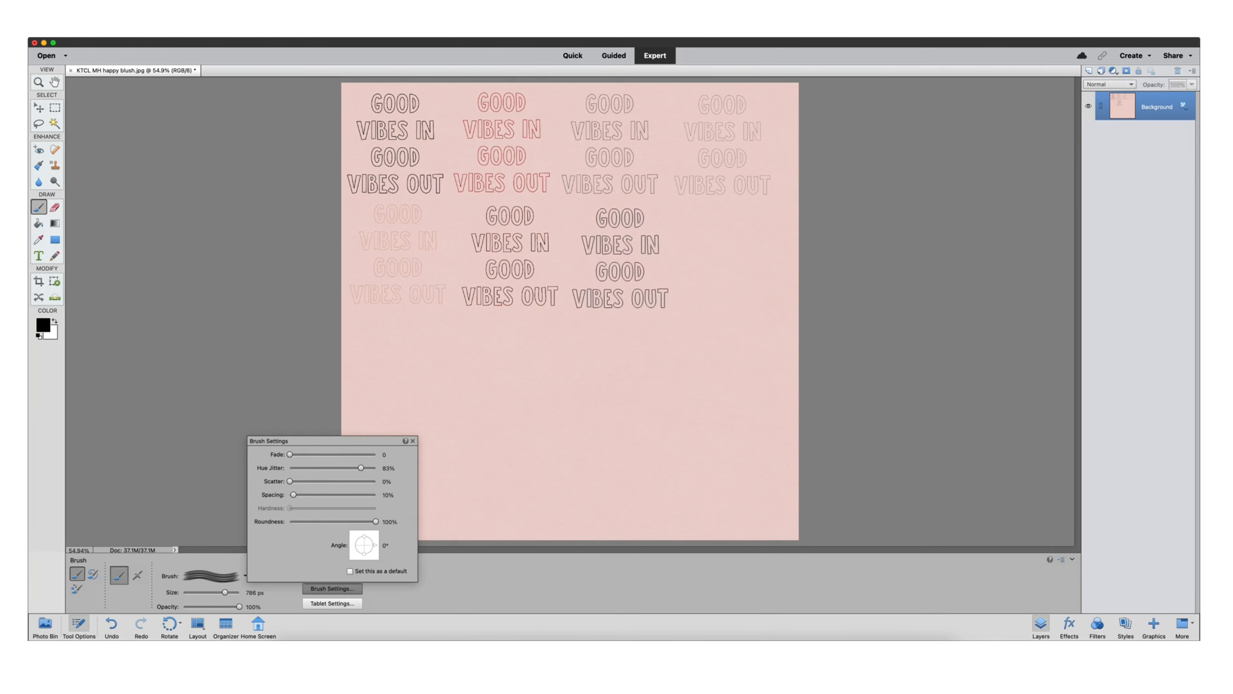
{"action": "left_click", "coordinate": [620, 257]}
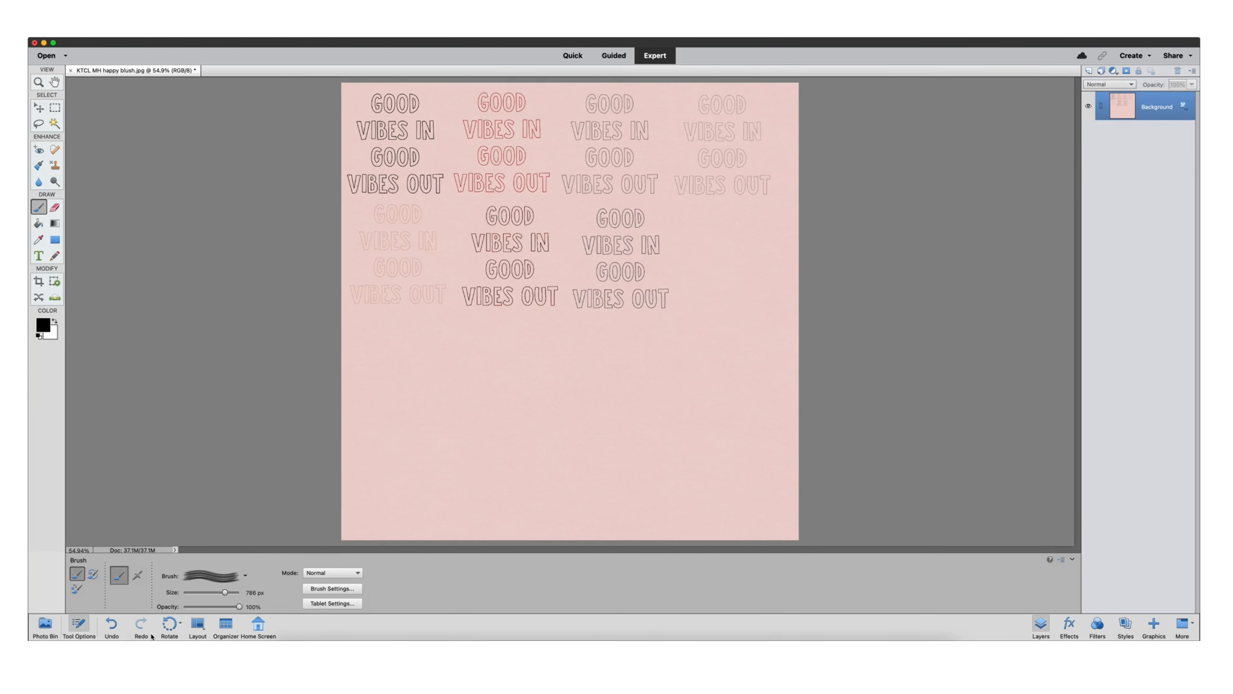
Reset the brush's hue jitter to 0% and close the brush settings.
{"action": "left_click", "coordinate": [340, 589]}
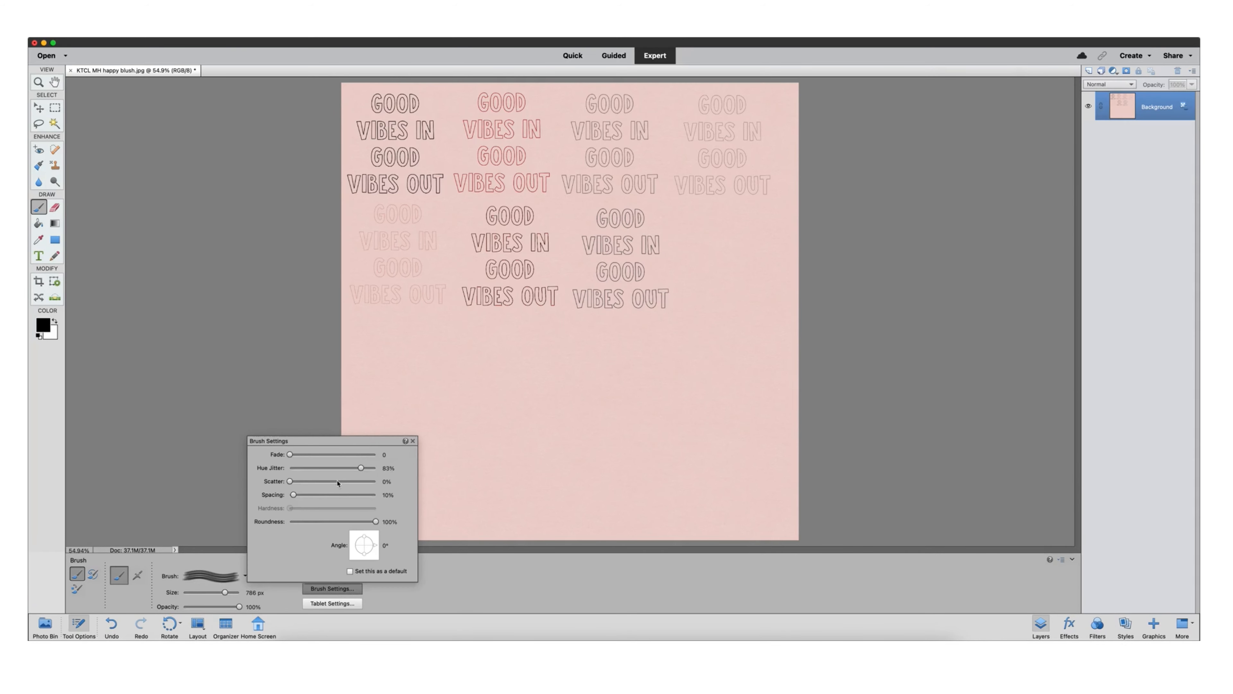
{"action": "left_click_drag", "start_coordinate": [362, 469], "coordinate": [272, 470]}
{"action": "left_click", "coordinate": [413, 440]}
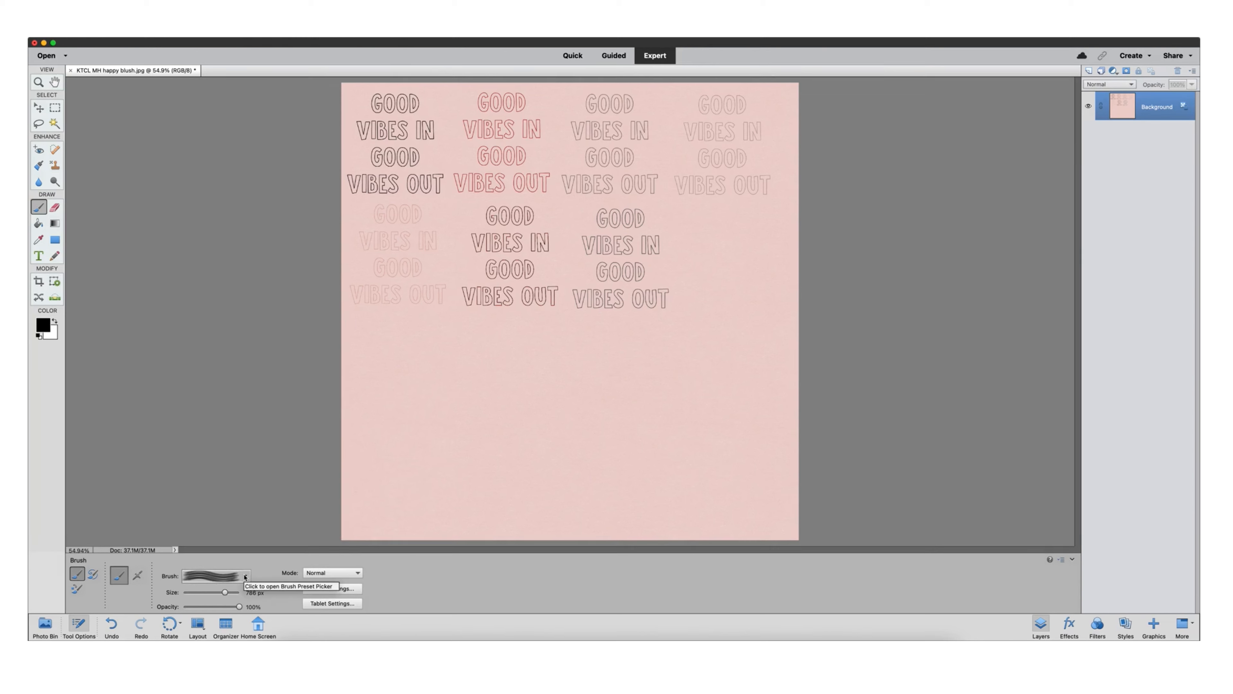
Set the foreground color to muted blue (5463af) and stamp the phrase at the end of the second row.
{"action": "left_click", "coordinate": [43, 325]}
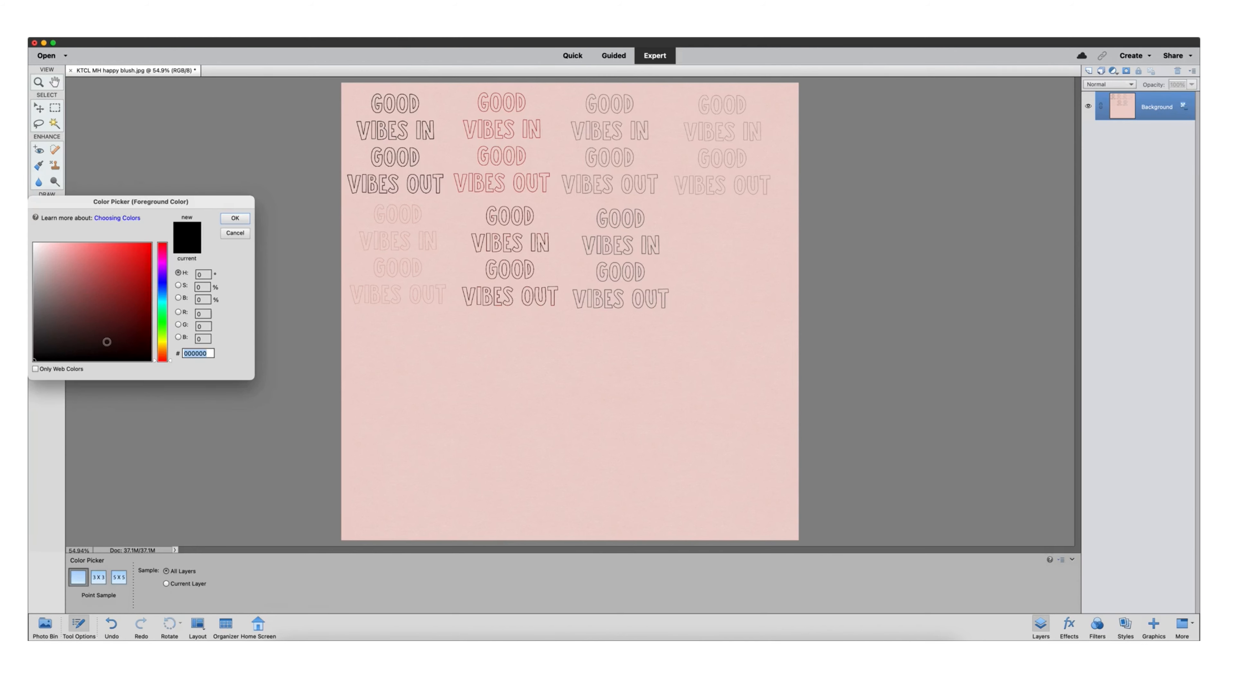
{"action": "left_click", "coordinate": [161, 288]}
{"action": "left_click_drag", "start_coordinate": [107, 285], "coordinate": [94, 280]}
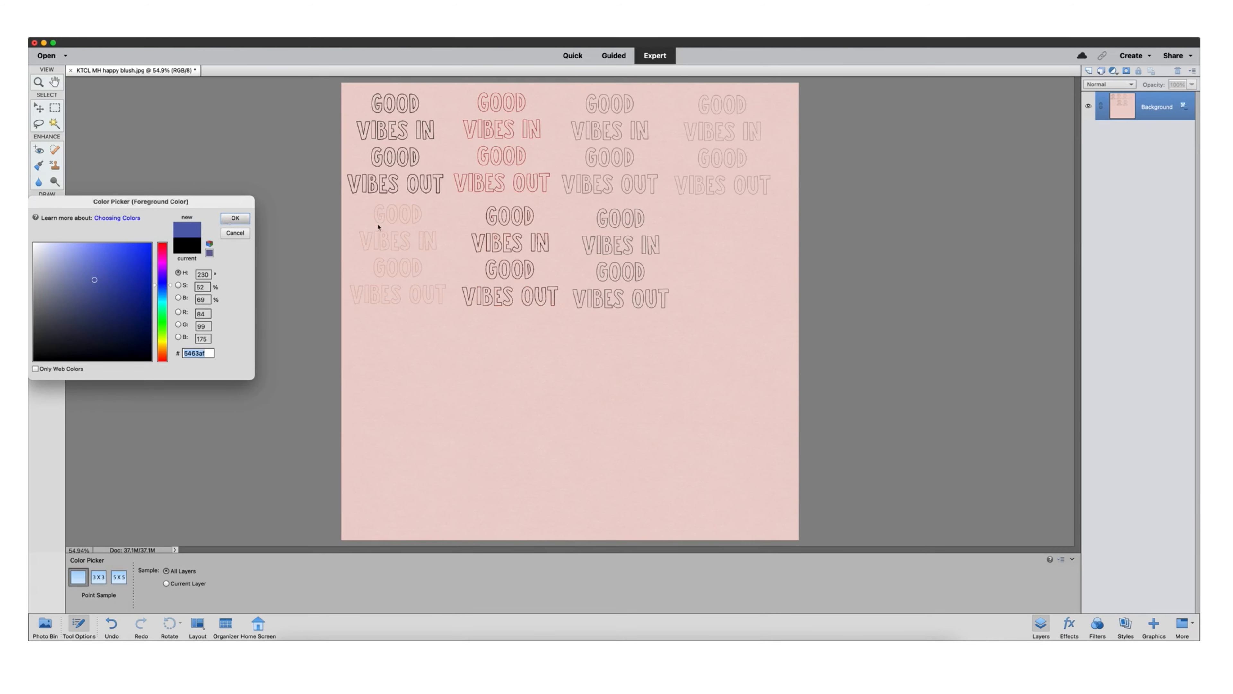
{"action": "key", "text": "Return"}
{"action": "left_click", "coordinate": [730, 257]}
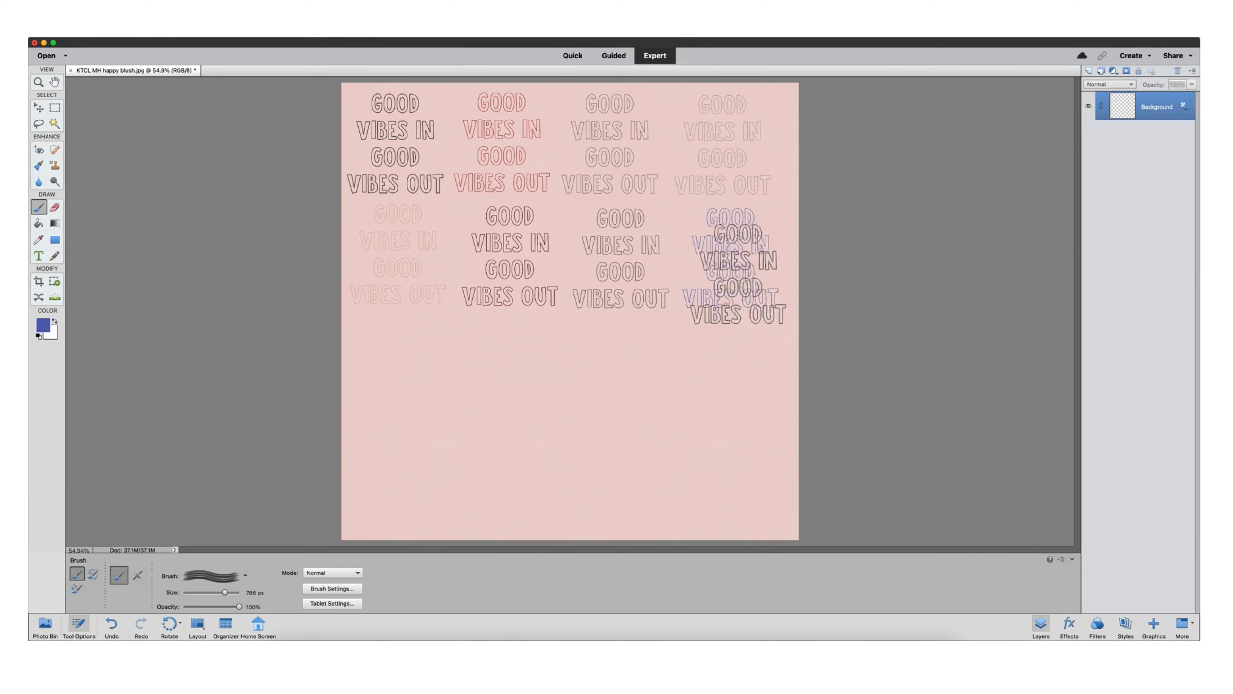